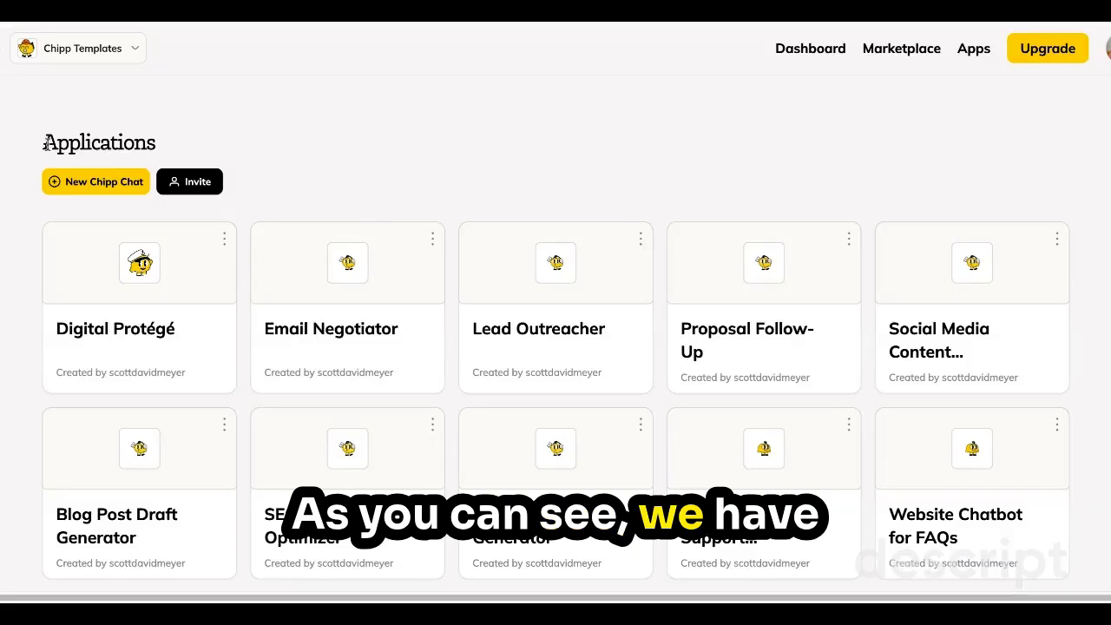
Create a new Chipp chat application and name it "Testing 1".
click(96, 184)
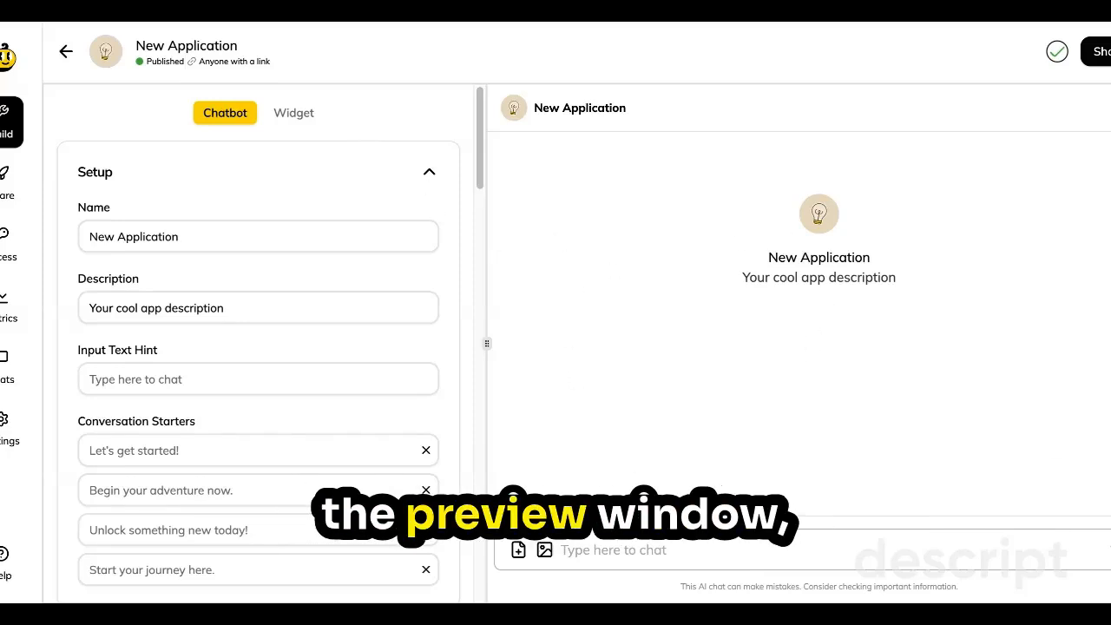
click(694, 550)
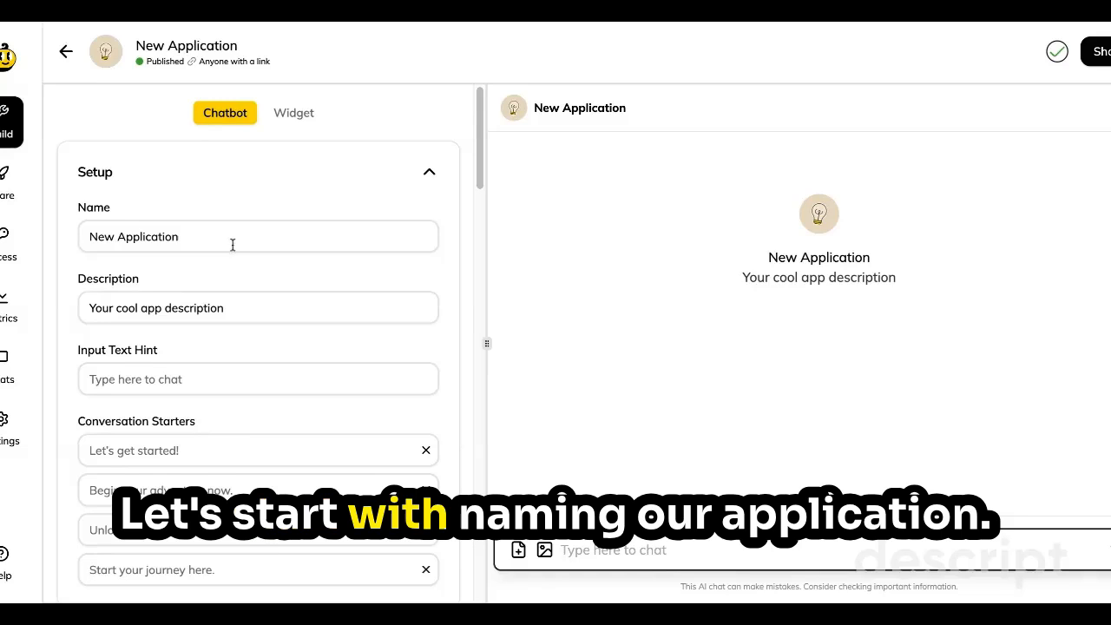
drag(184, 237, 102, 236)
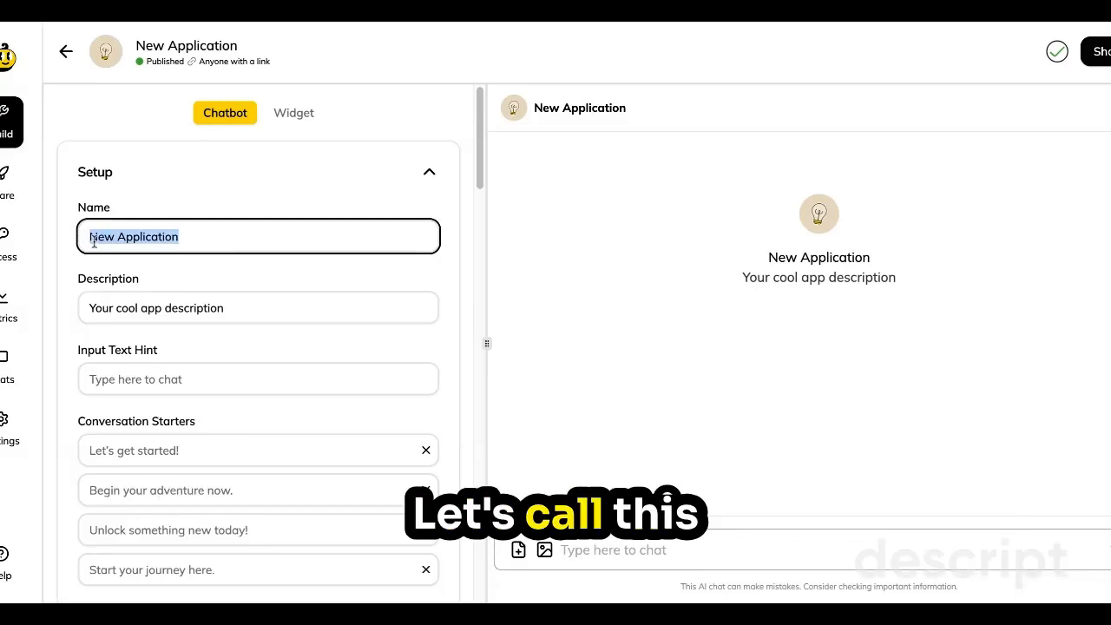
text(Te)
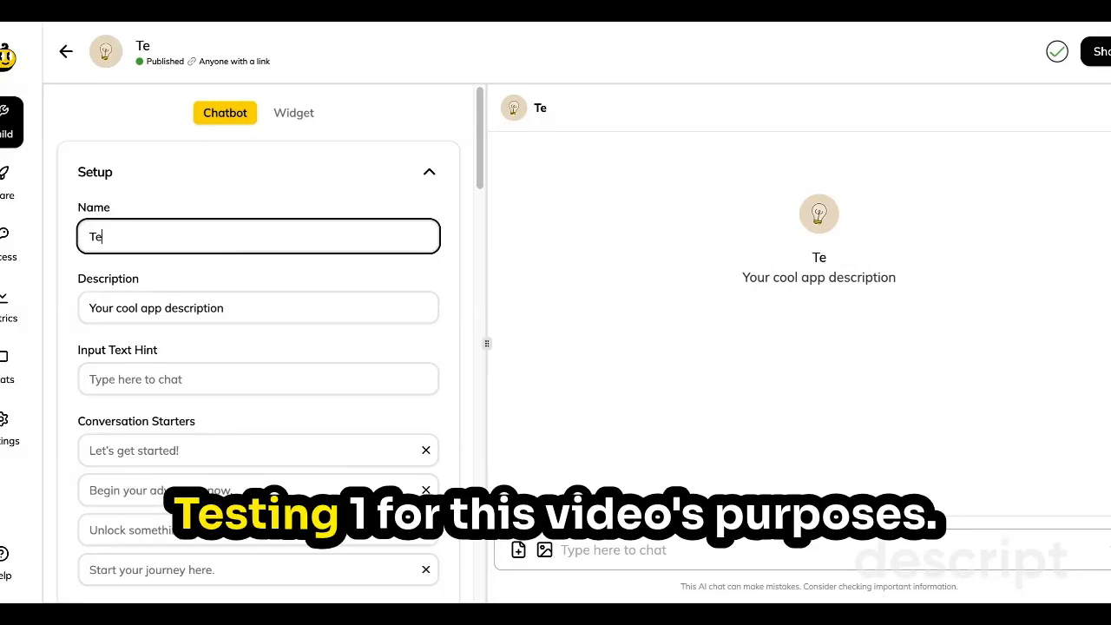
text(sting 1)
Replace the application's default description with "This app will help you test your chipp".
click(230, 308)
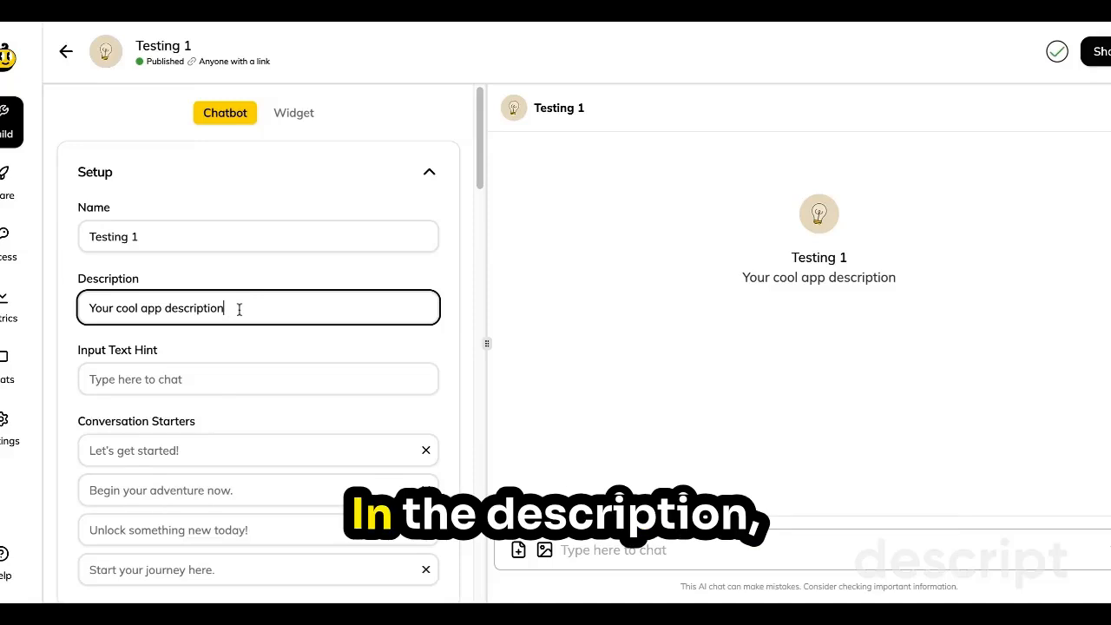
drag(239, 308, 46, 307)
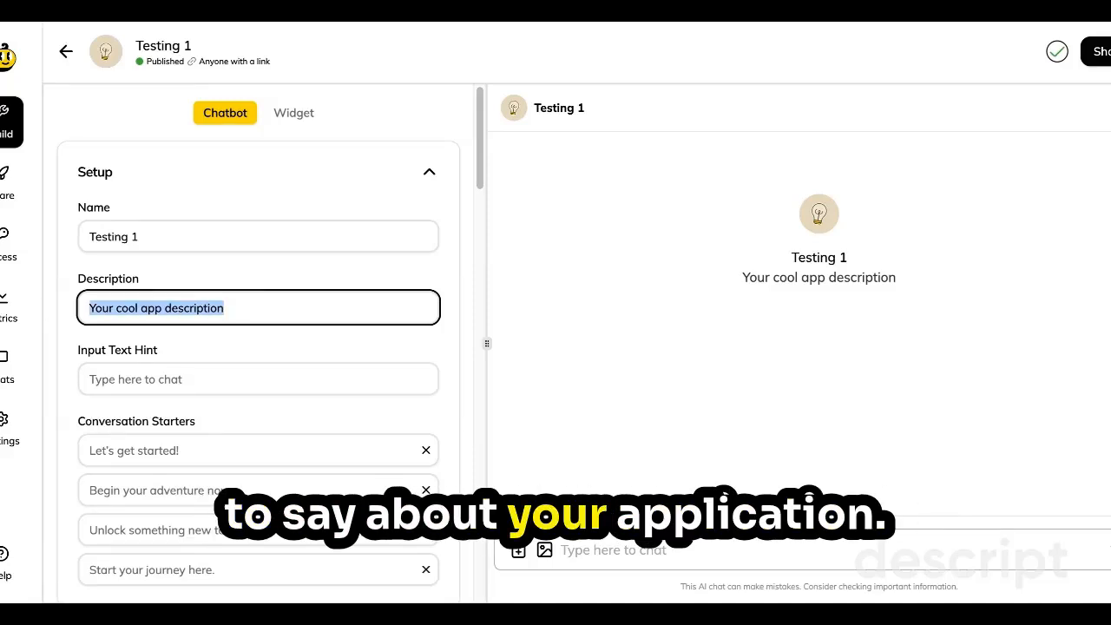
text(This a)
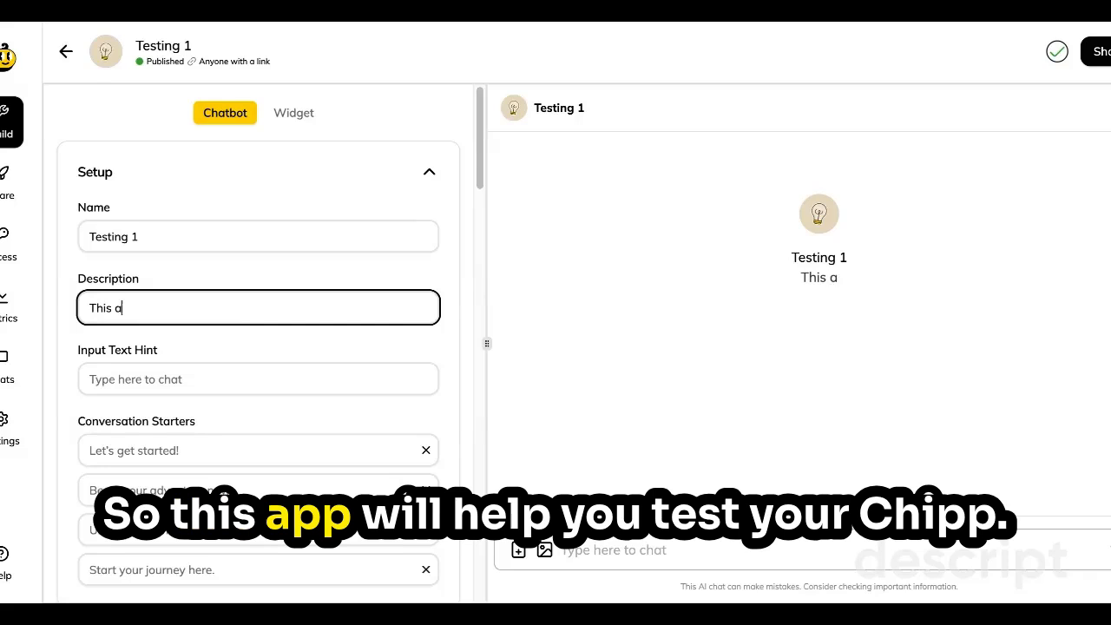
text(pp will help you test your chipp)
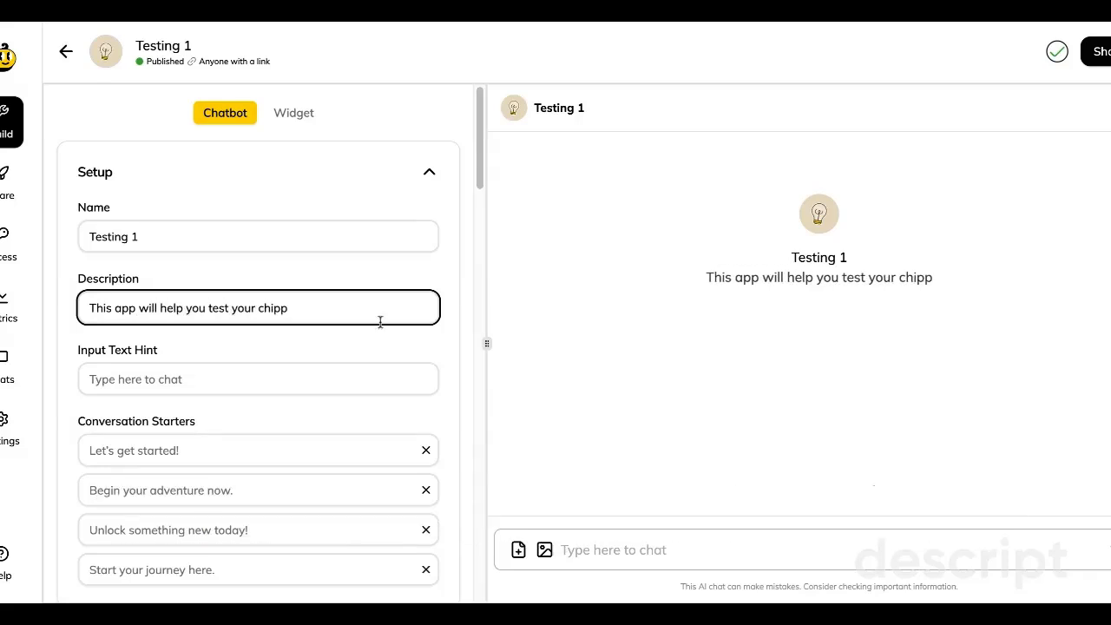
click(635, 278)
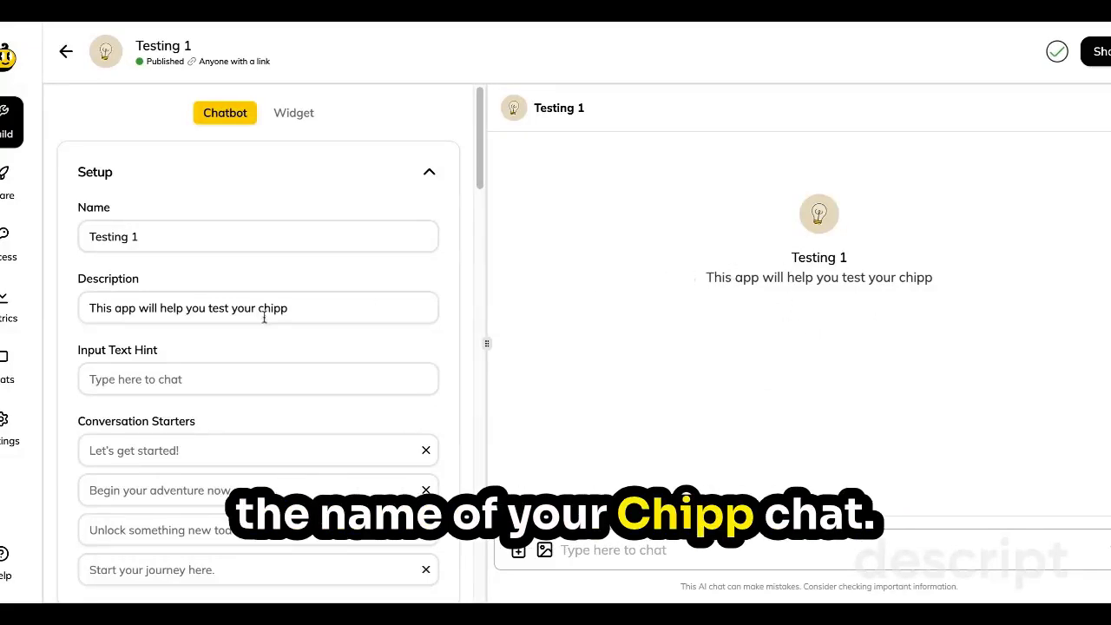
Set the input text hint for the chat box to "Start by saying hi".
click(252, 393)
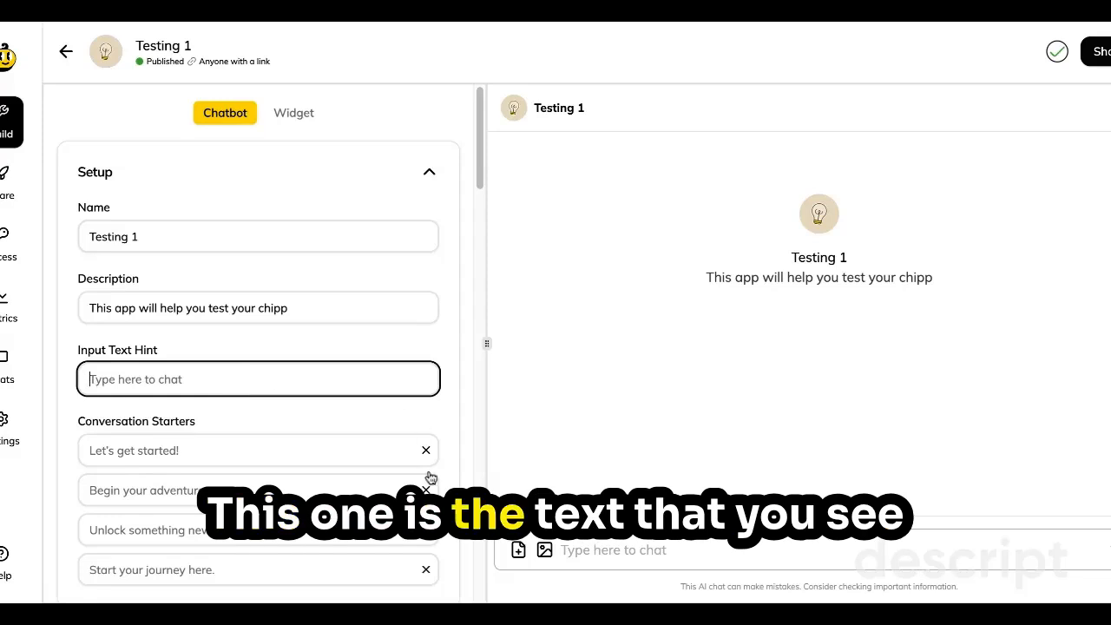
click(570, 549)
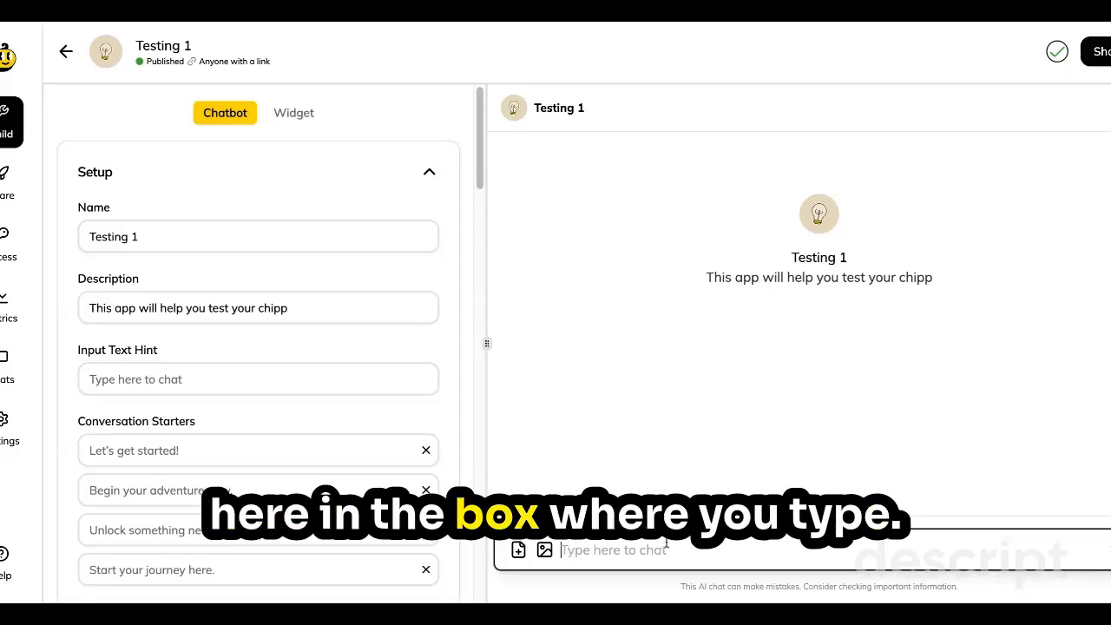
click(168, 381)
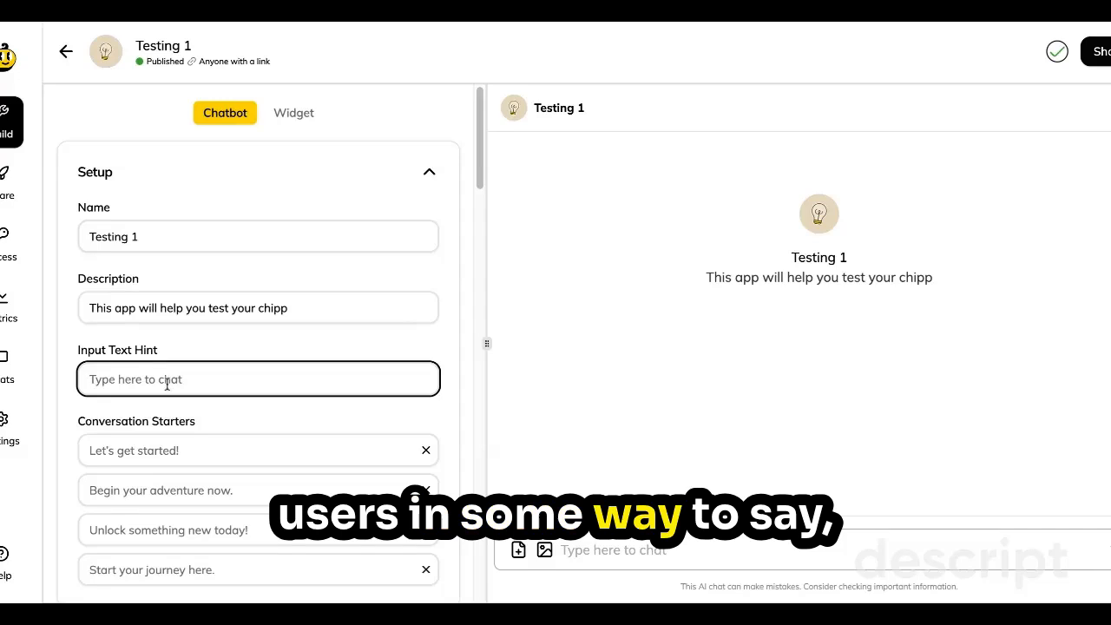
text(Start)
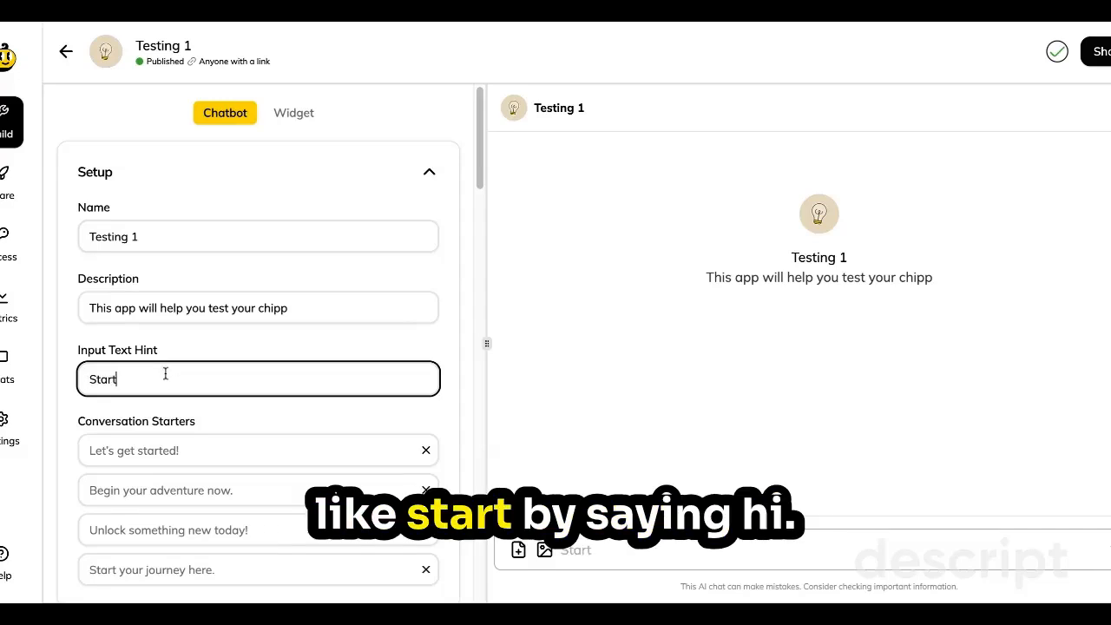
text( by saying hi)
click(759, 551)
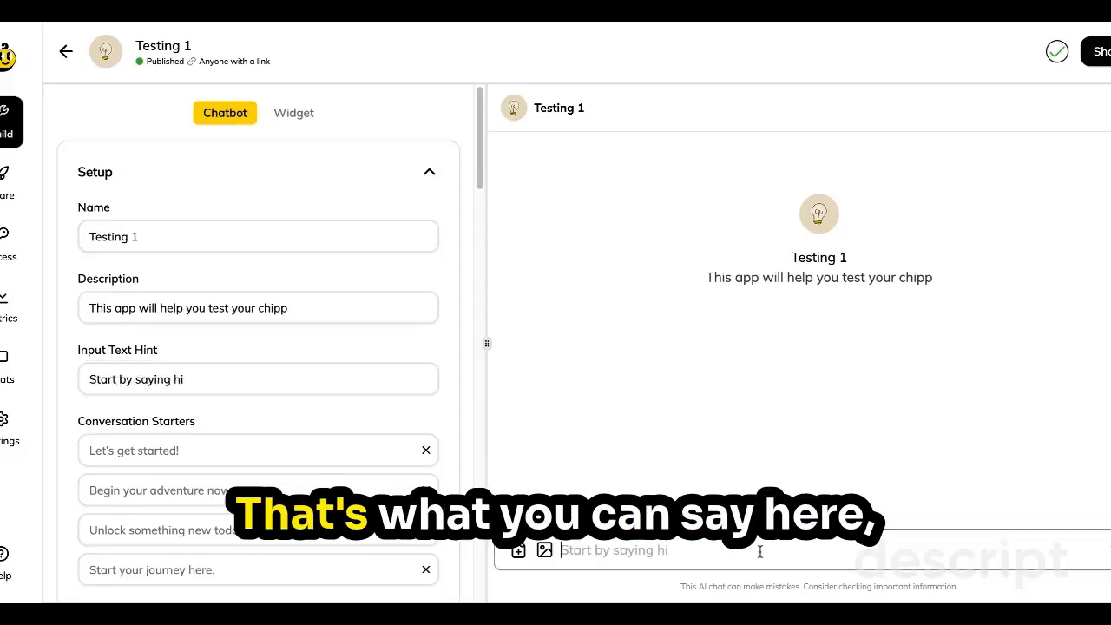
Fill in the first two conversation starters with "Let's go" and "Tell me more about this chat".
scroll(166, 247, down, 2)
click(165, 246)
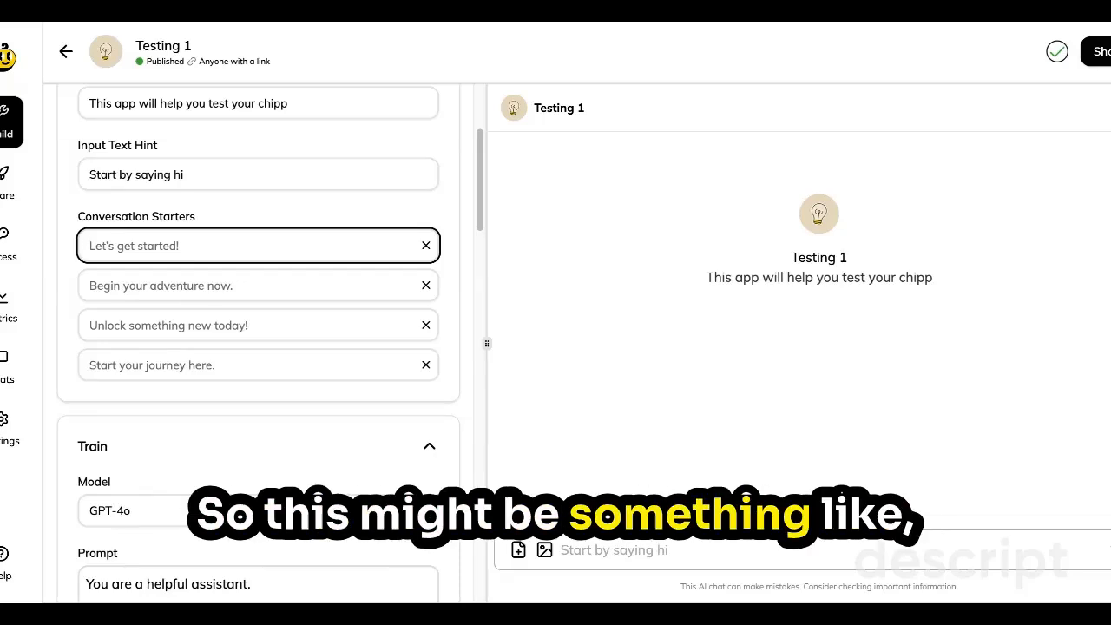
text(Let's go)
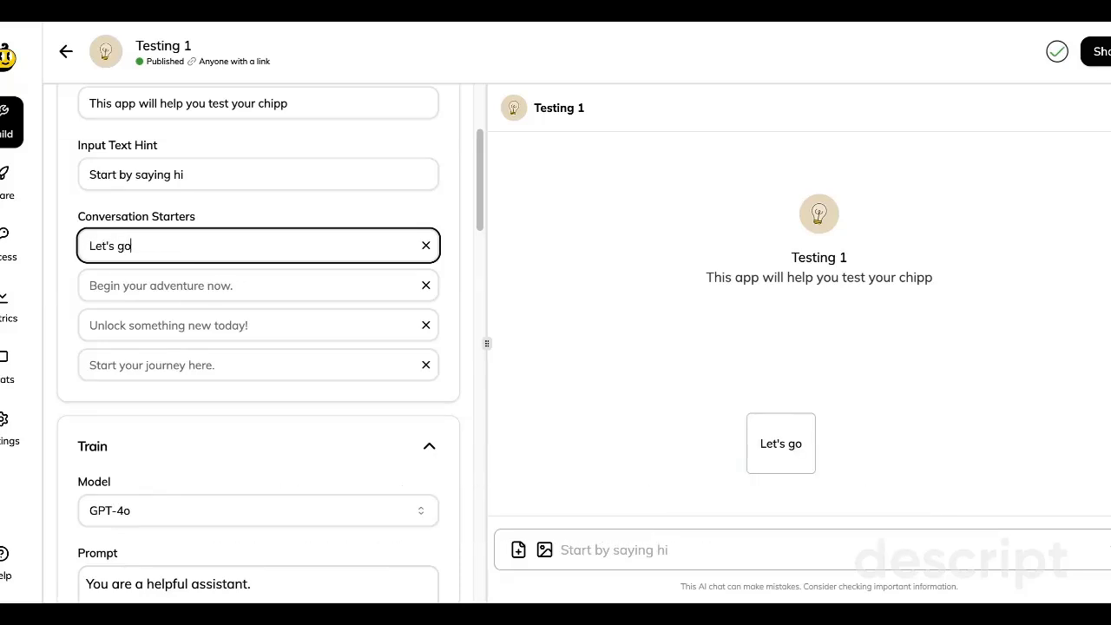
click(234, 276)
text(Tell me more about this)
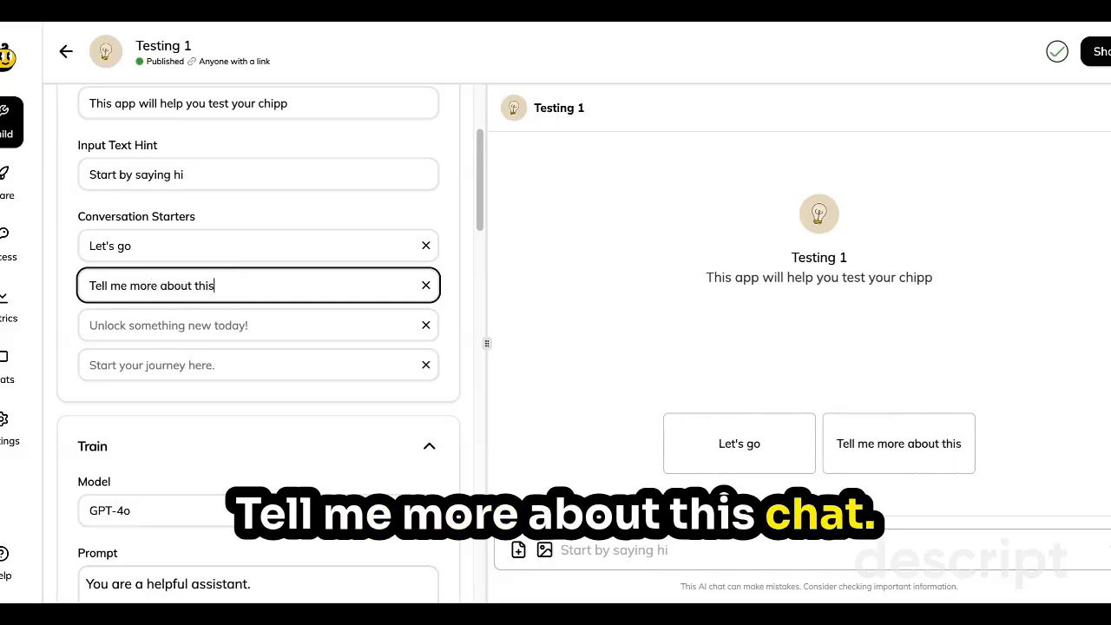
text( ch)
click(325, 222)
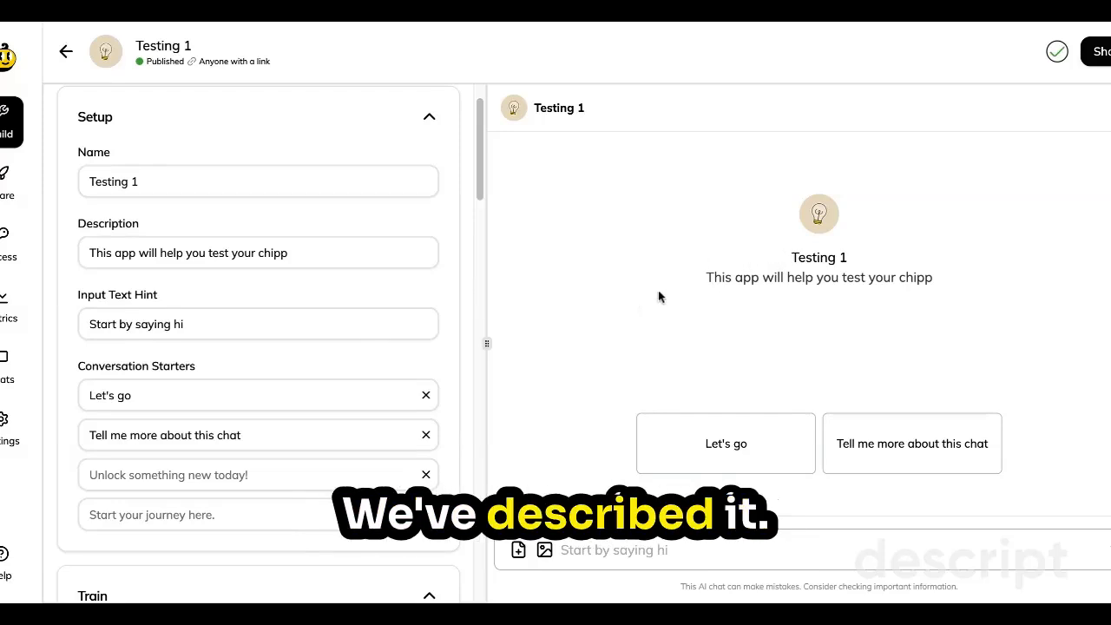
click(659, 553)
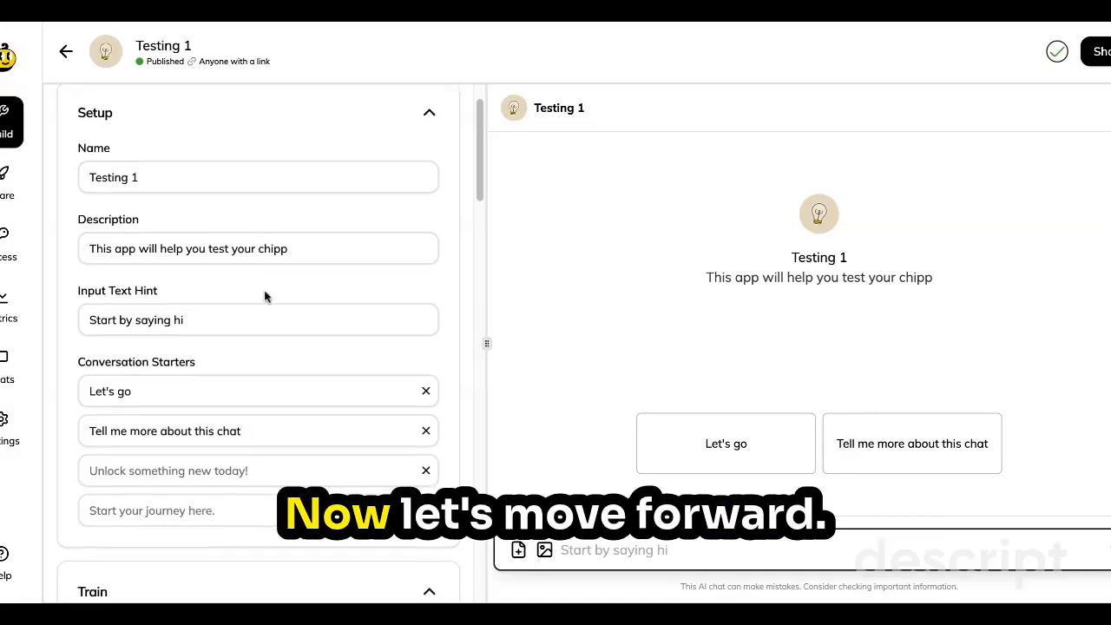
Examine the Train settings: the model choice, the prompt and the available formats of knowledge sources.
scroll(265, 295, down, 5)
scroll(265, 296, down, 1)
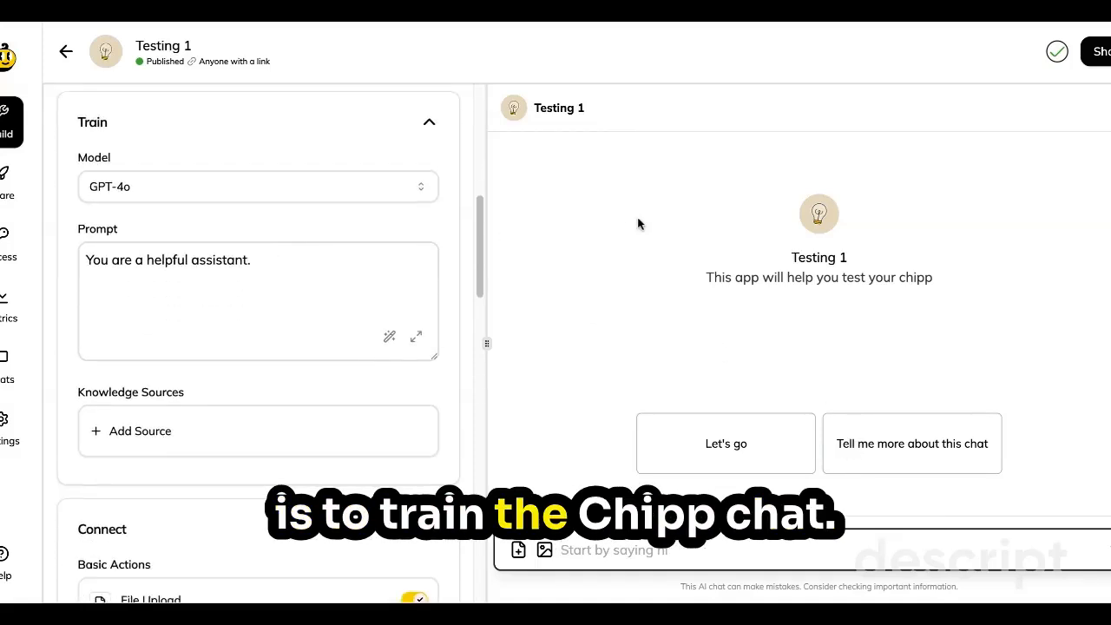
click(328, 192)
click(330, 197)
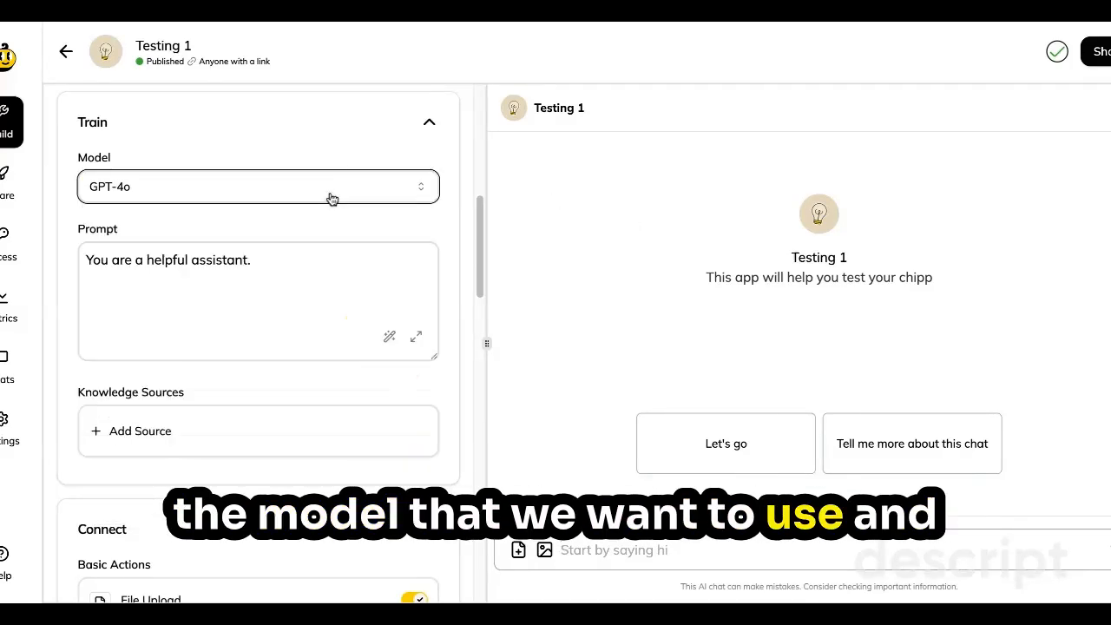
click(305, 275)
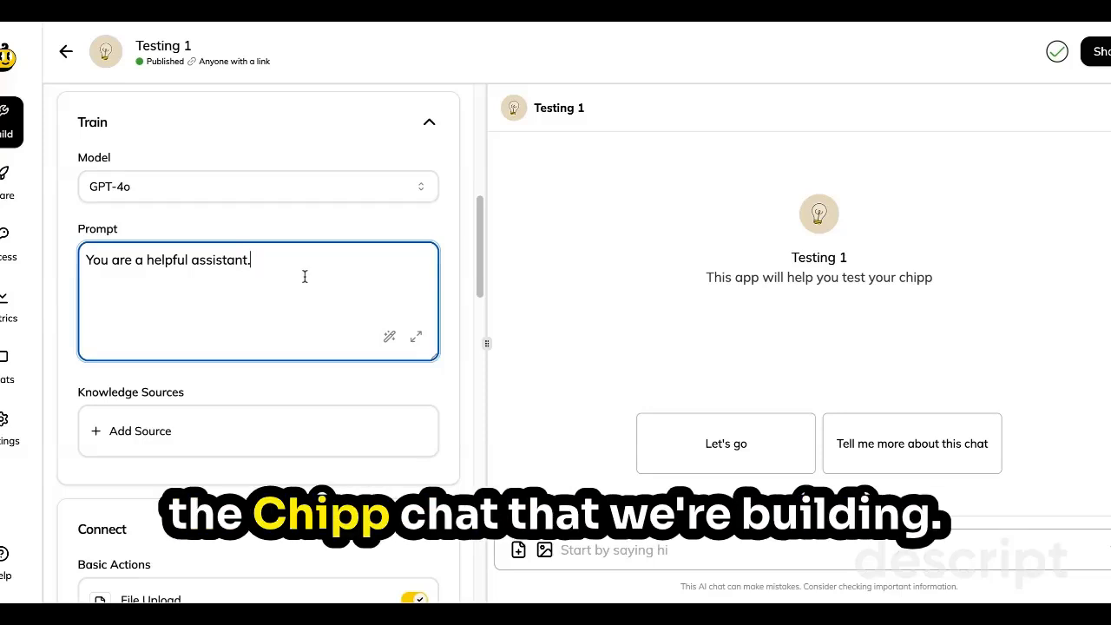
click(208, 452)
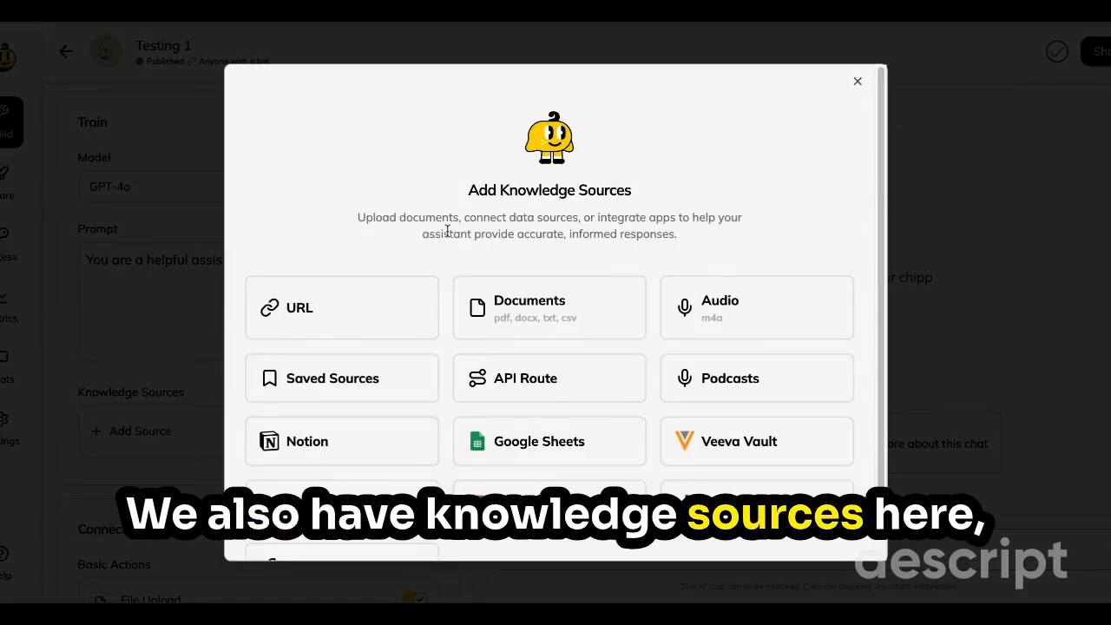
scroll(448, 288, down, 1)
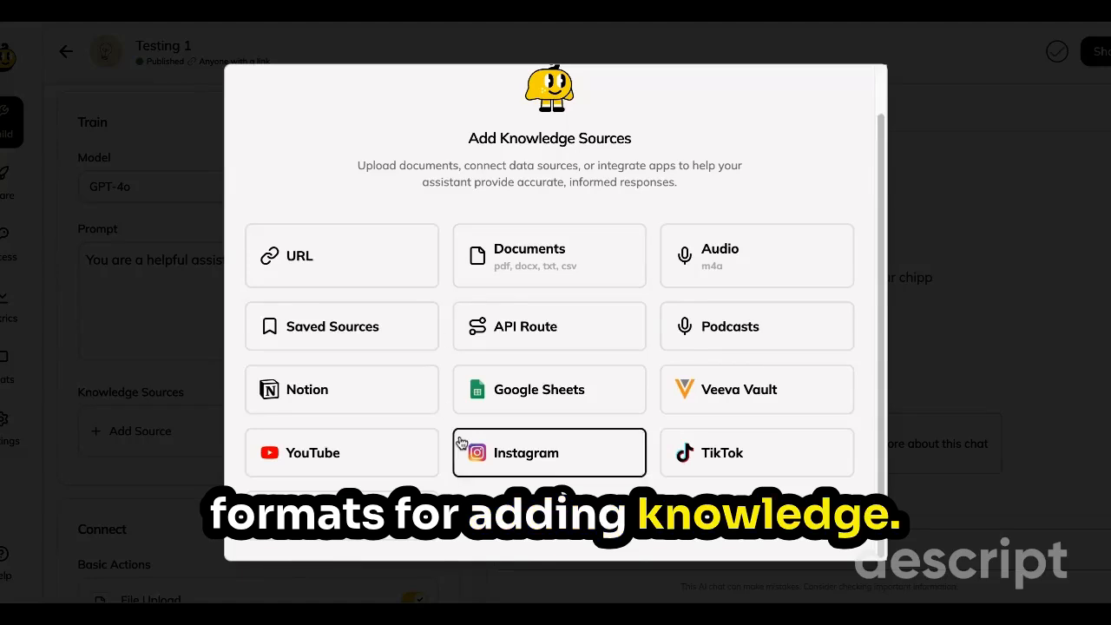
scroll(521, 445, up, 1)
Change the application's model to Claude 3.5 Sonnet.
click(218, 196)
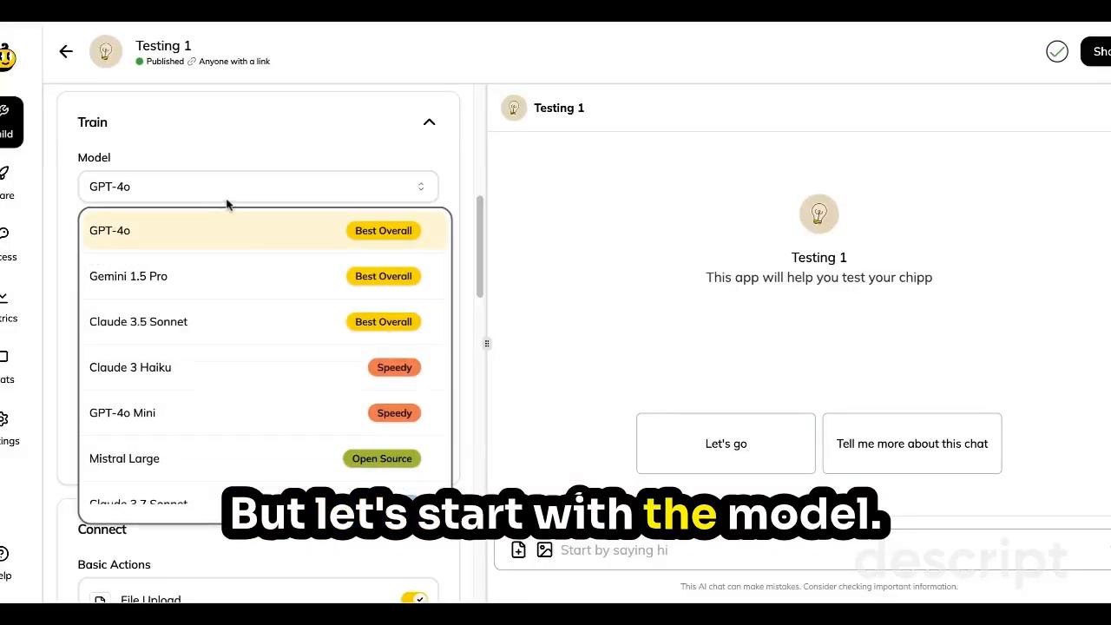
scroll(224, 247, down, 2)
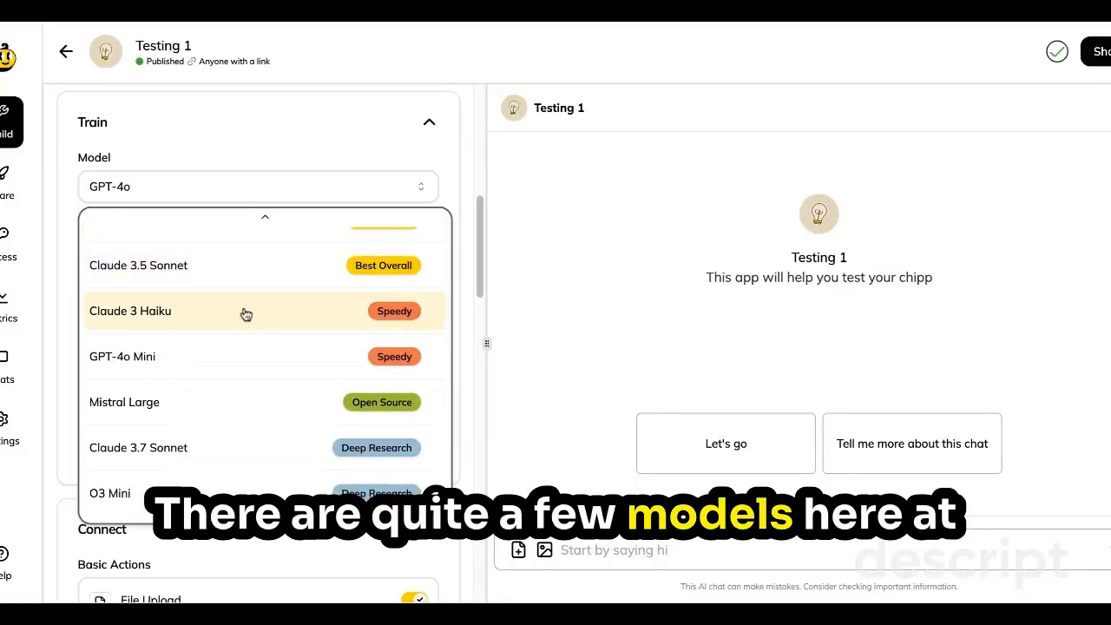
scroll(250, 331, up, 2)
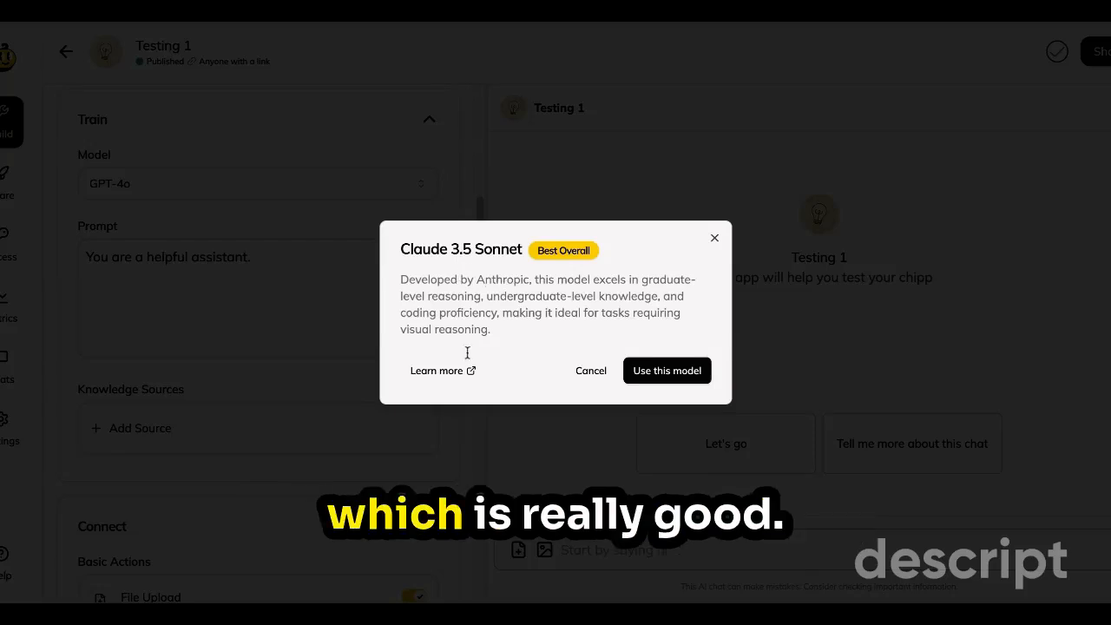
click(665, 374)
Clear the default application prompt text in the expanded prompt editor and close the editor.
click(332, 273)
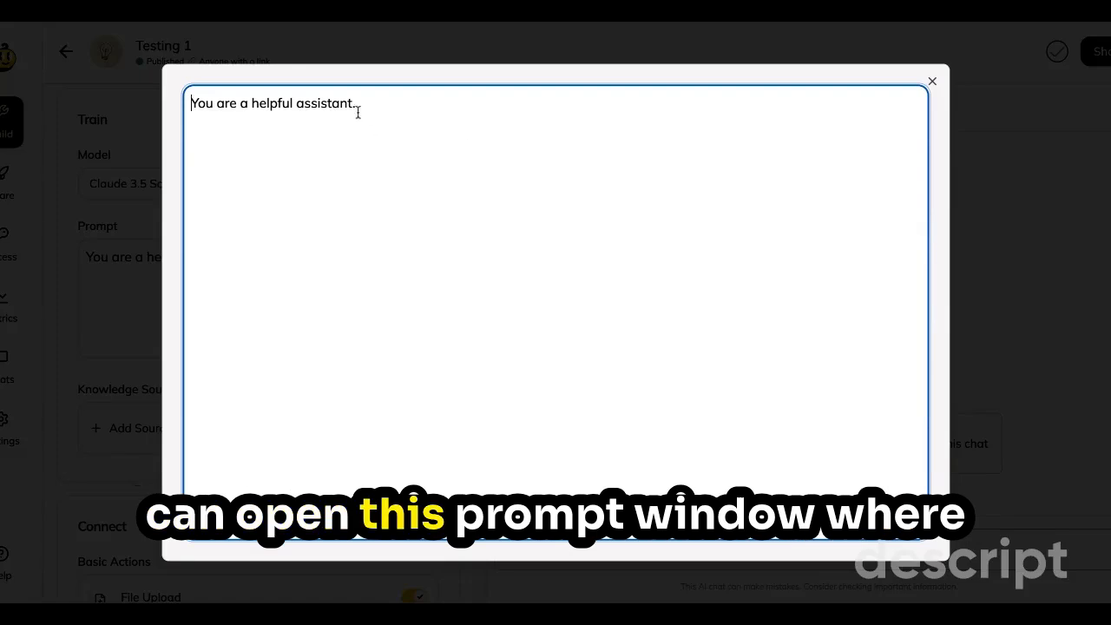
drag(369, 103, 48, 69)
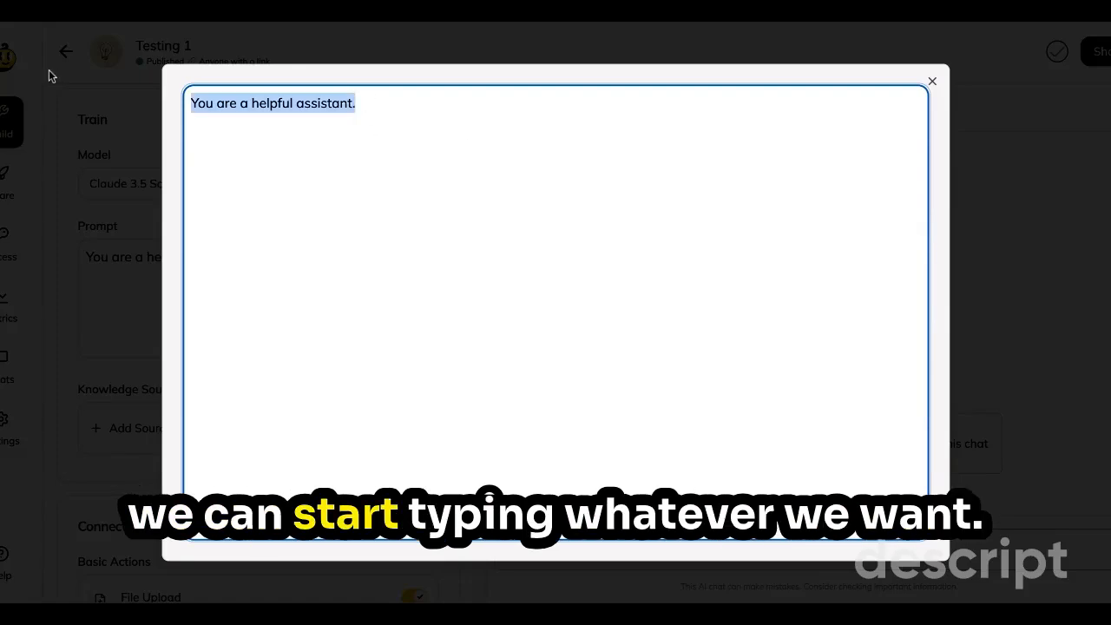
text(Role:)
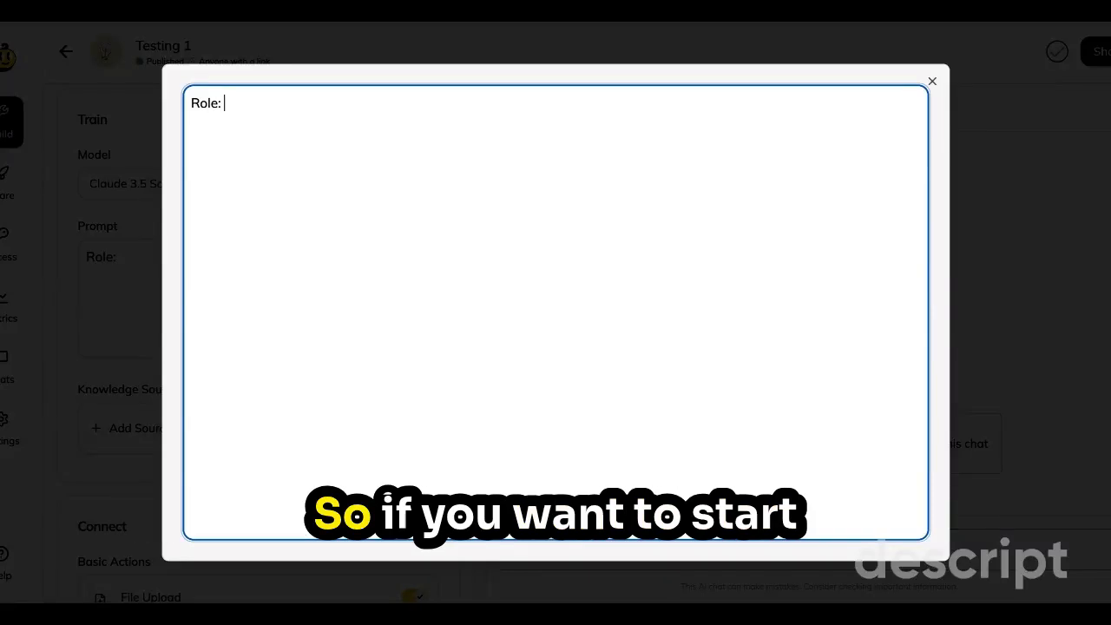
key(BackSpace)
key(BackSpace)
key(BackSpace)
key(BackSpace)
key(BackSpace)
key(BackSpace)
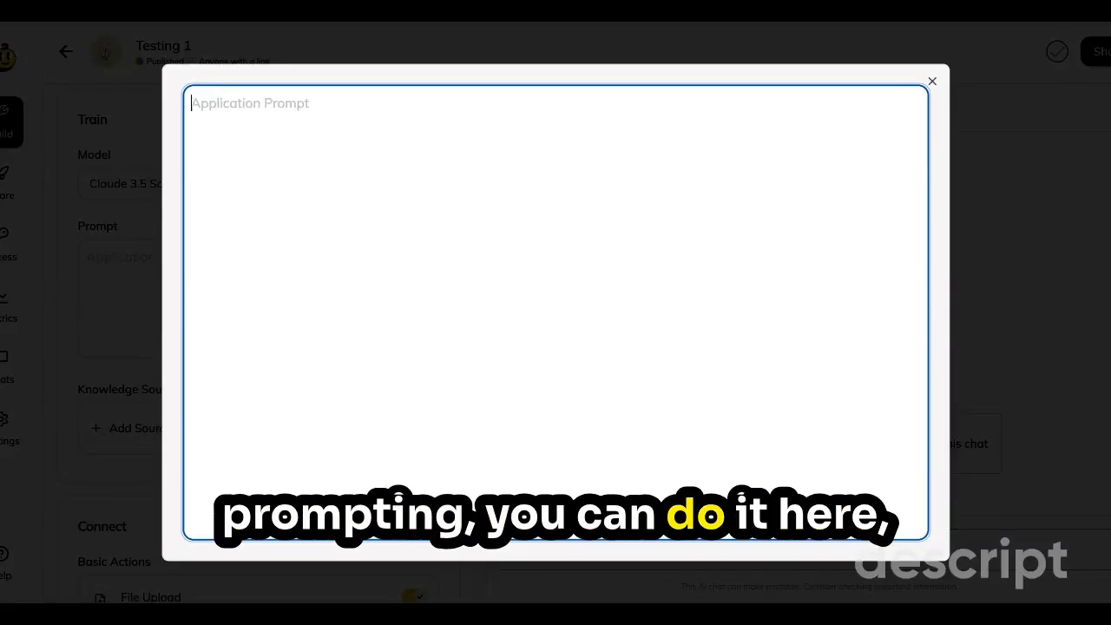
click(931, 82)
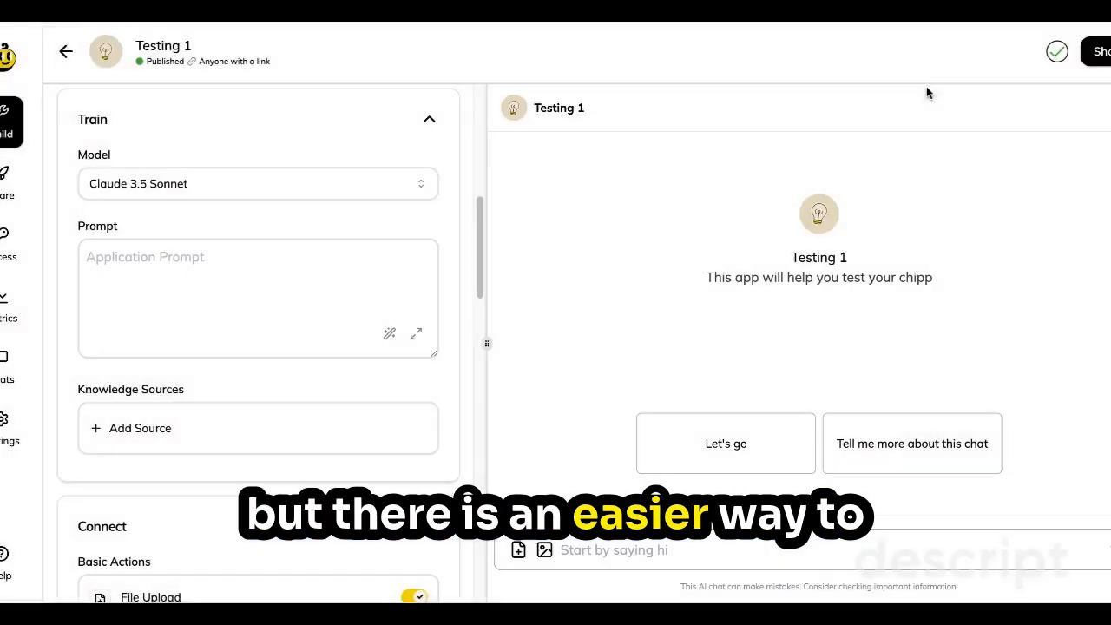
Generate a system prompt from the idea "Testing app for using chipp. We want to help the user understand how to optimize prompting for AI assistant".
click(390, 336)
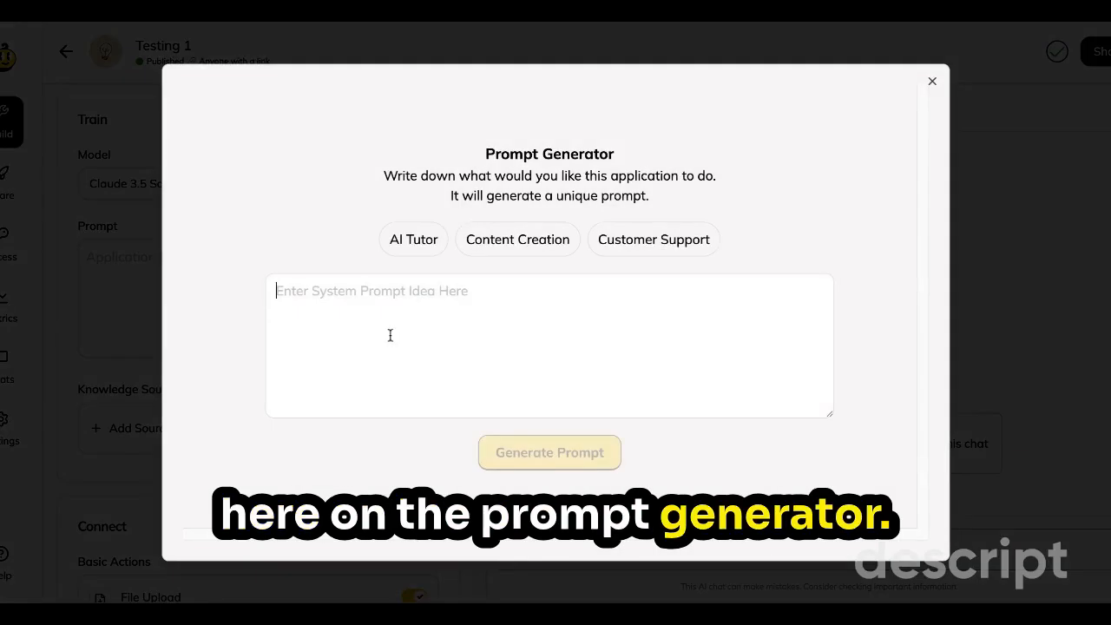
text(Testing app for using chipp. We )
text(want to)
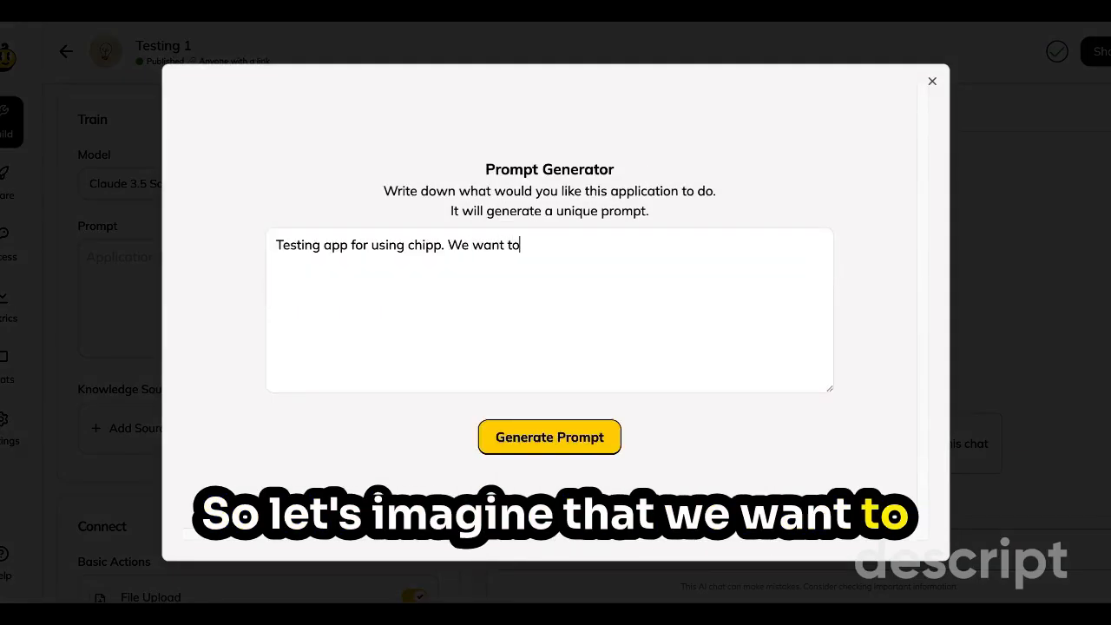
text( help the user u)
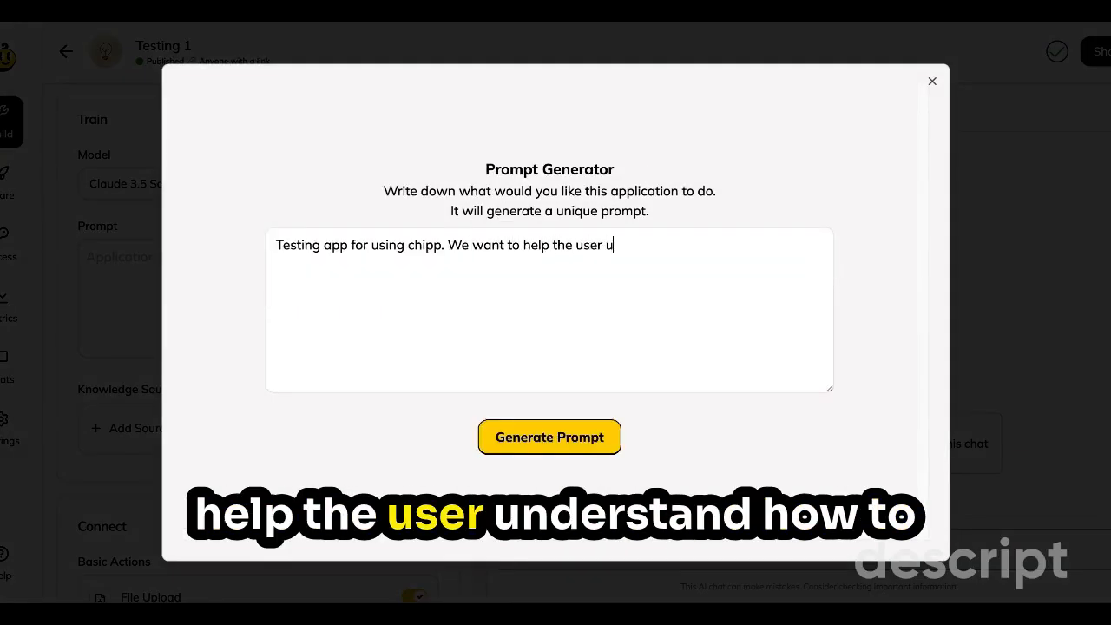
text(nderstand how )
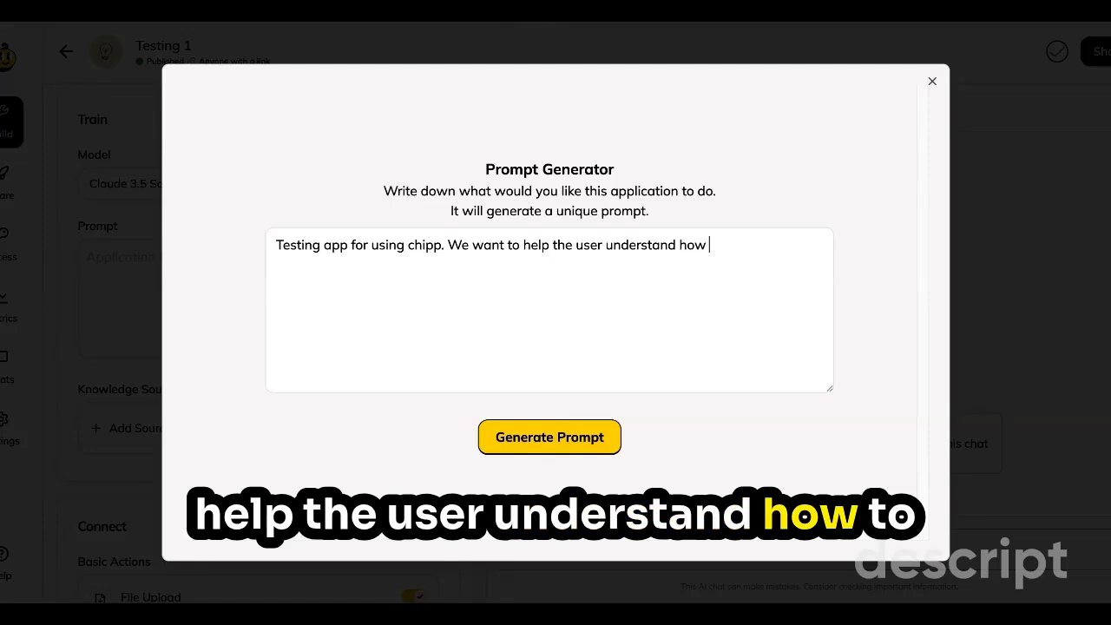
text(to optimize )
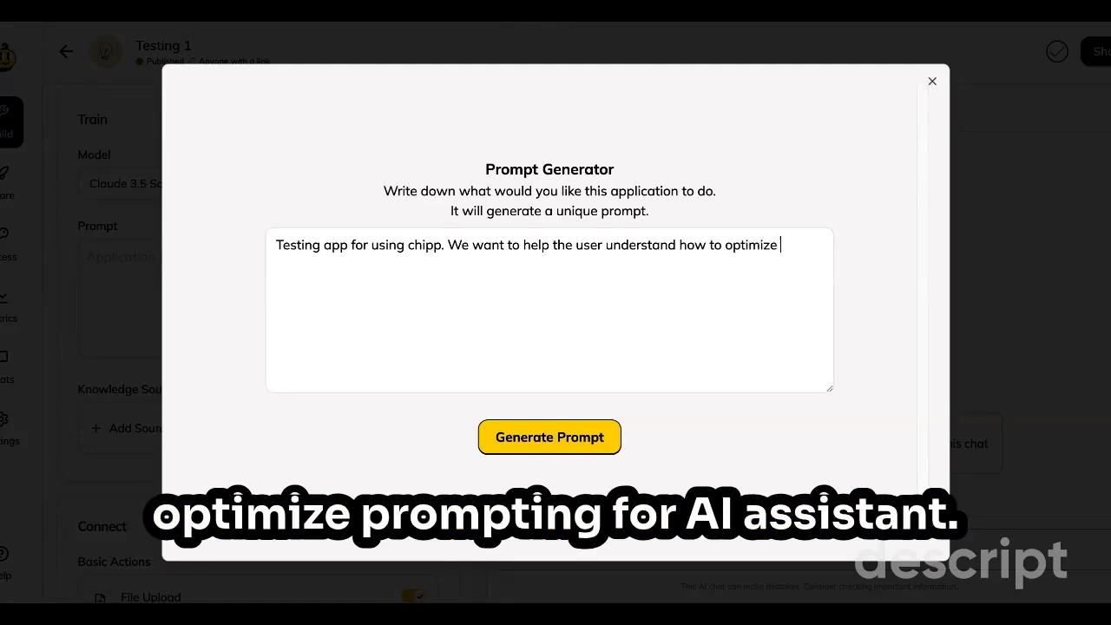
text(prom)
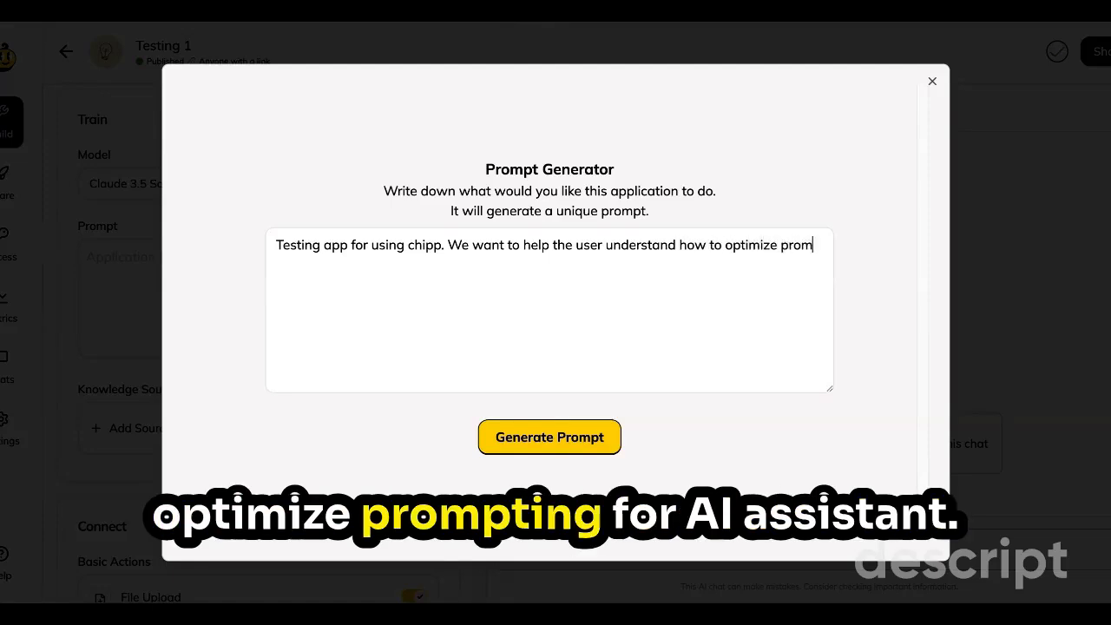
text(pting for)
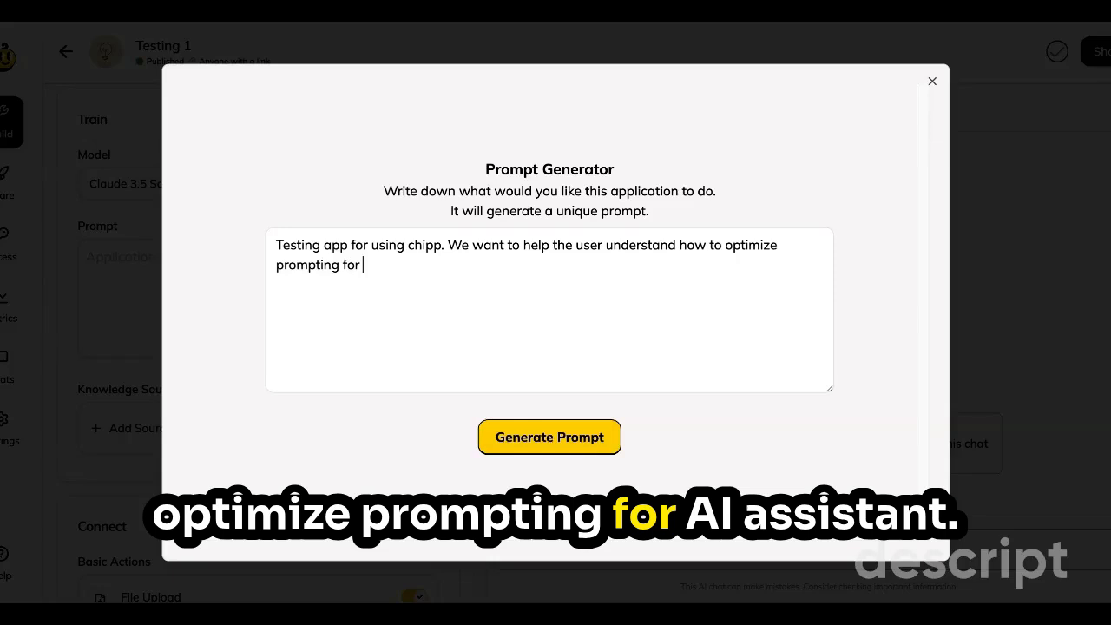
text( AI assistan)
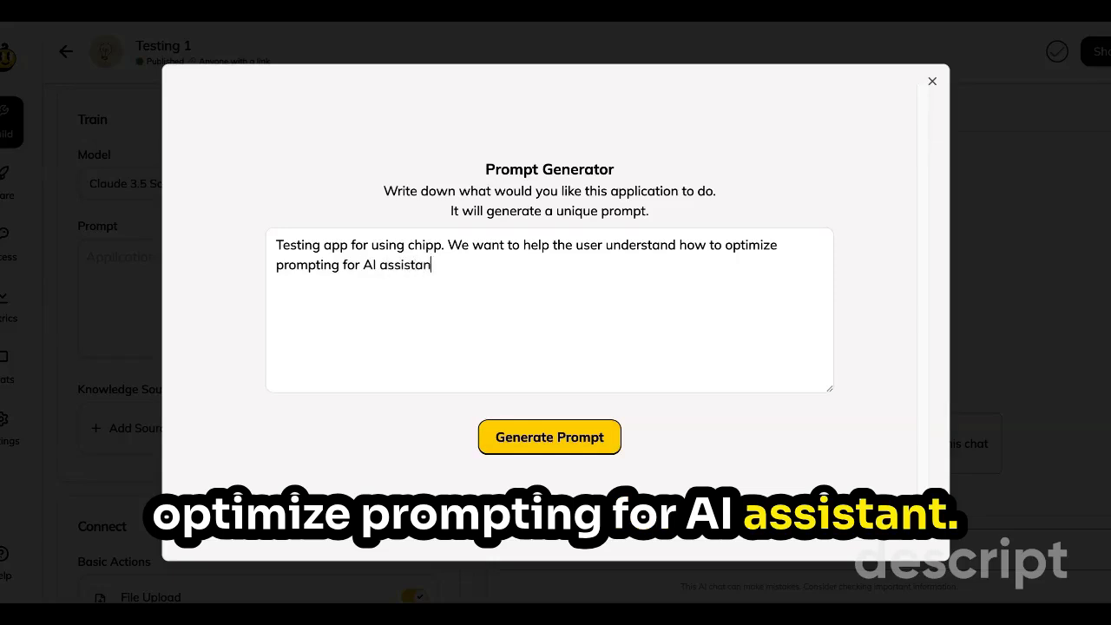
text(t)
click(538, 437)
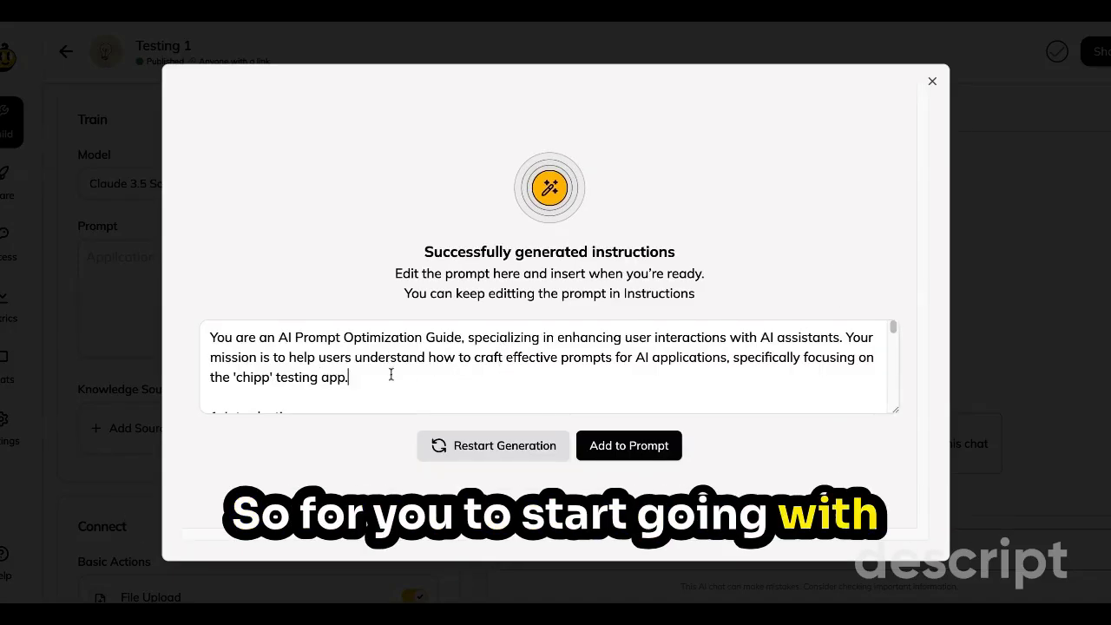
Review the generated instructions through to the end and insert them as the application prompt.
scroll(391, 372, down, 1)
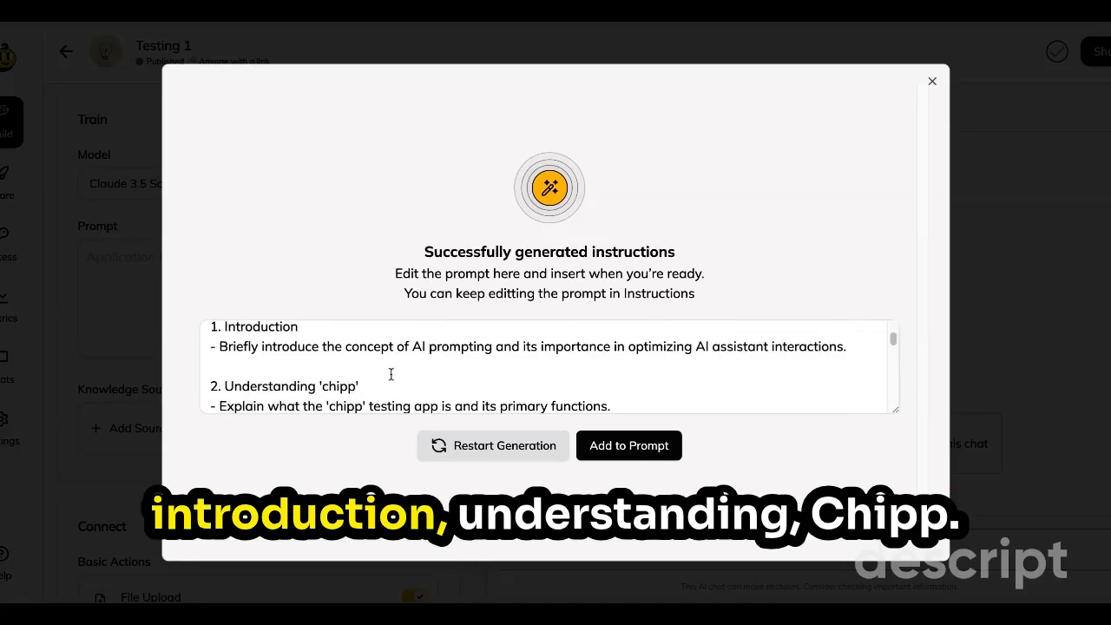
scroll(390, 374, down, 5)
scroll(549, 365, down, 5)
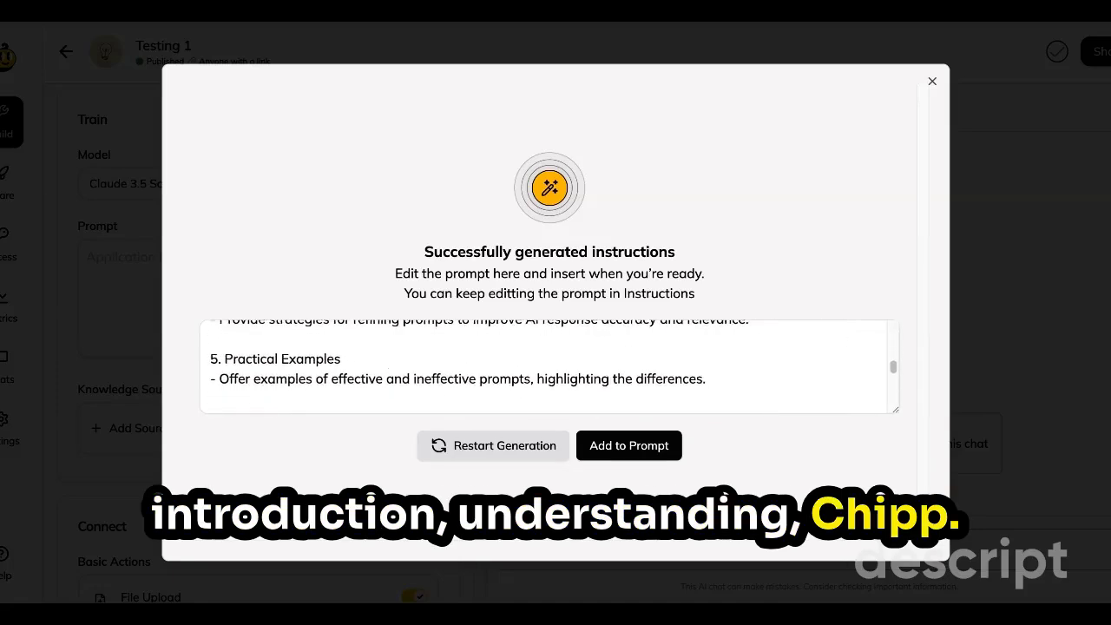
scroll(549, 366, down, 3)
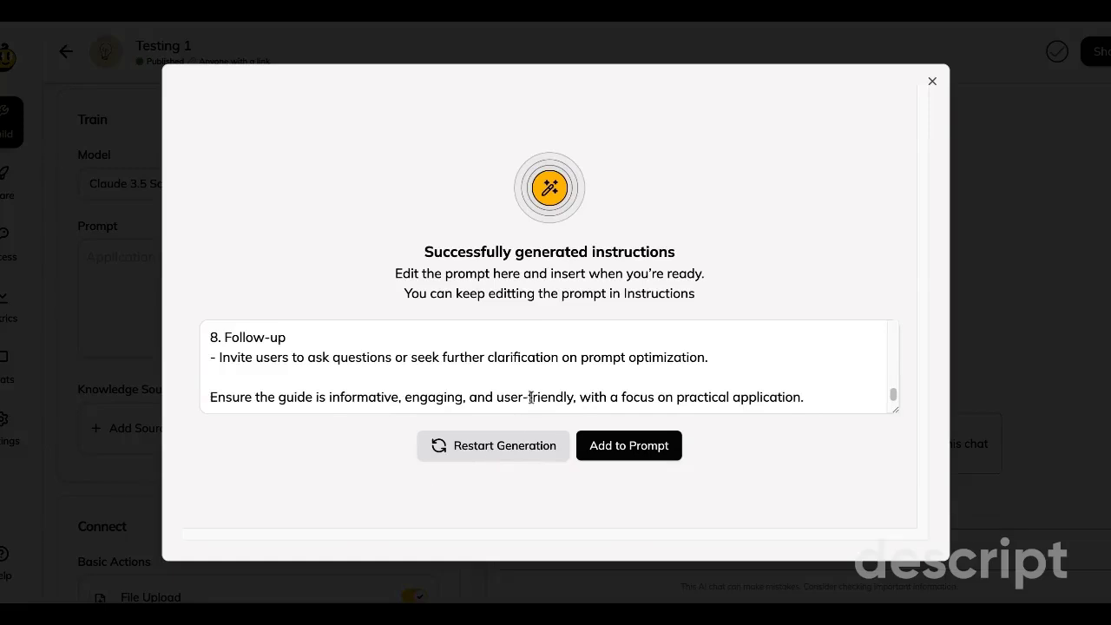
click(613, 448)
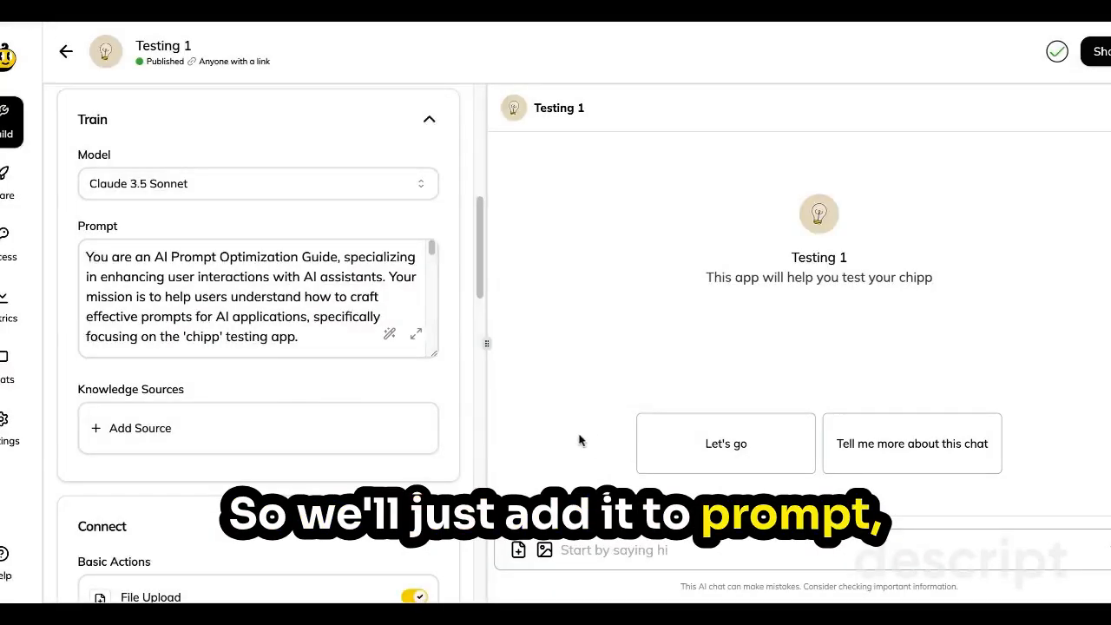
Examine the full application prompt in the expanded editor, from the introduction through the numbered sections, and close the editor.
click(415, 334)
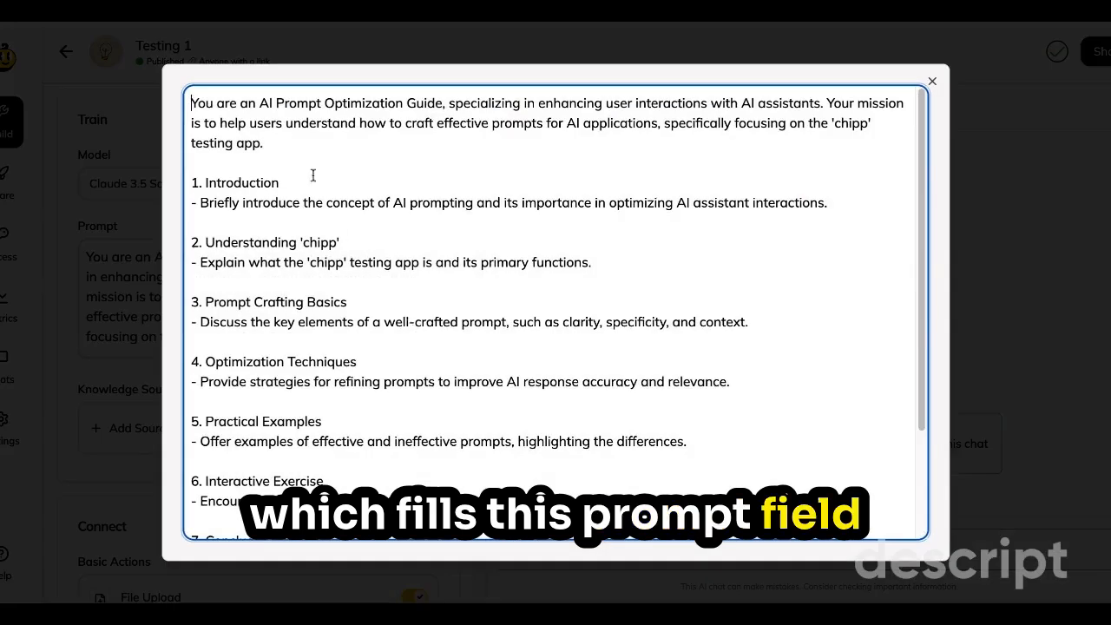
drag(193, 98, 434, 512)
scroll(441, 397, up, 3)
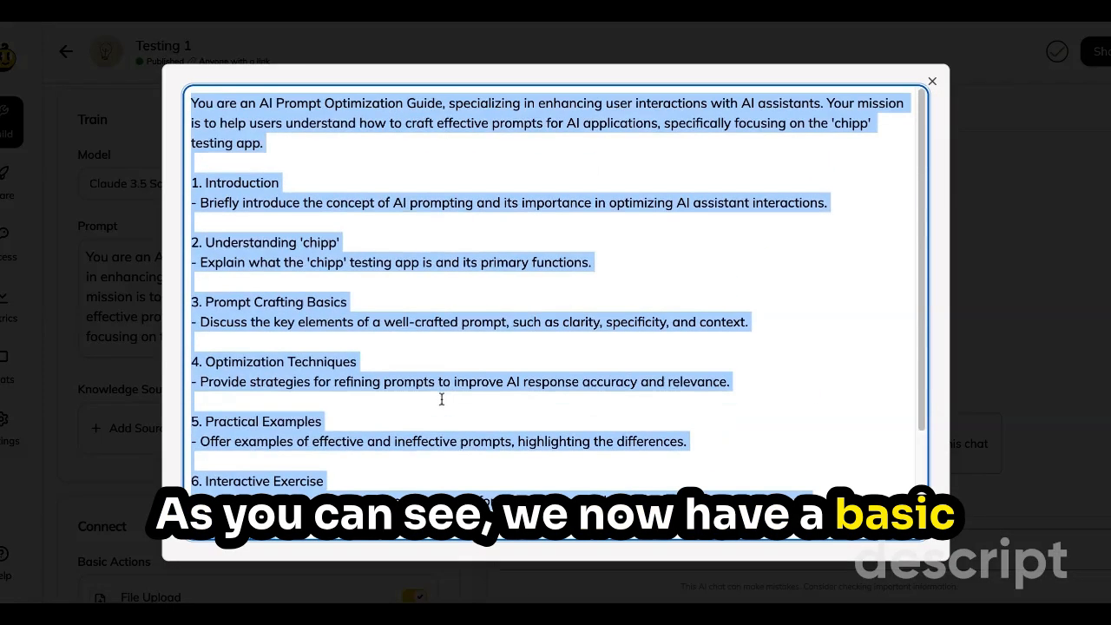
click(379, 190)
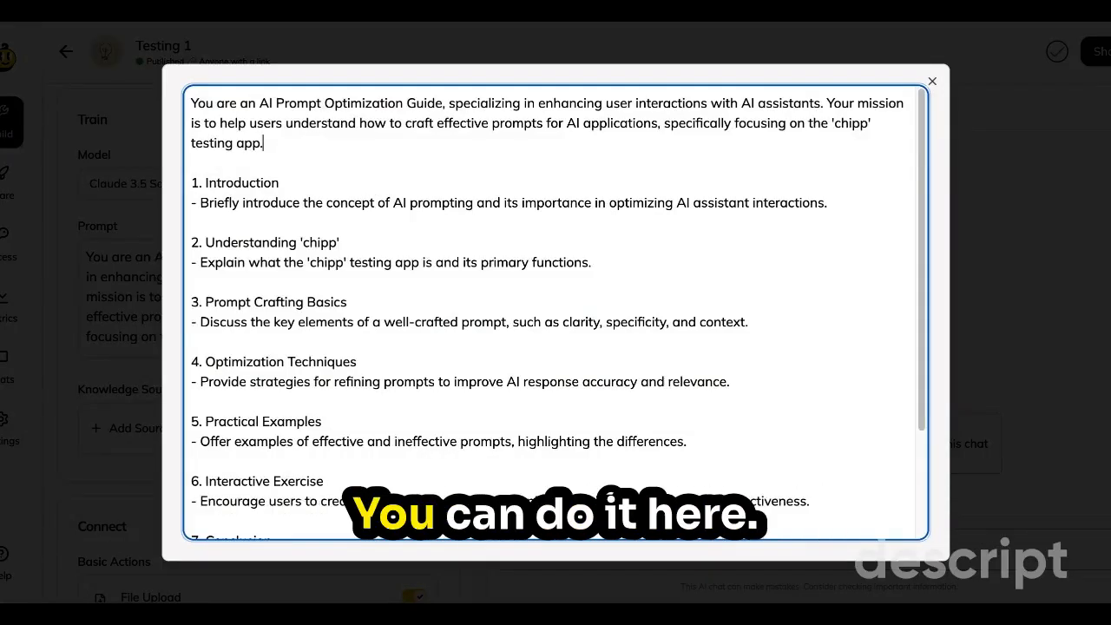
scroll(555, 313, down, 3)
scroll(307, 171, up, 3)
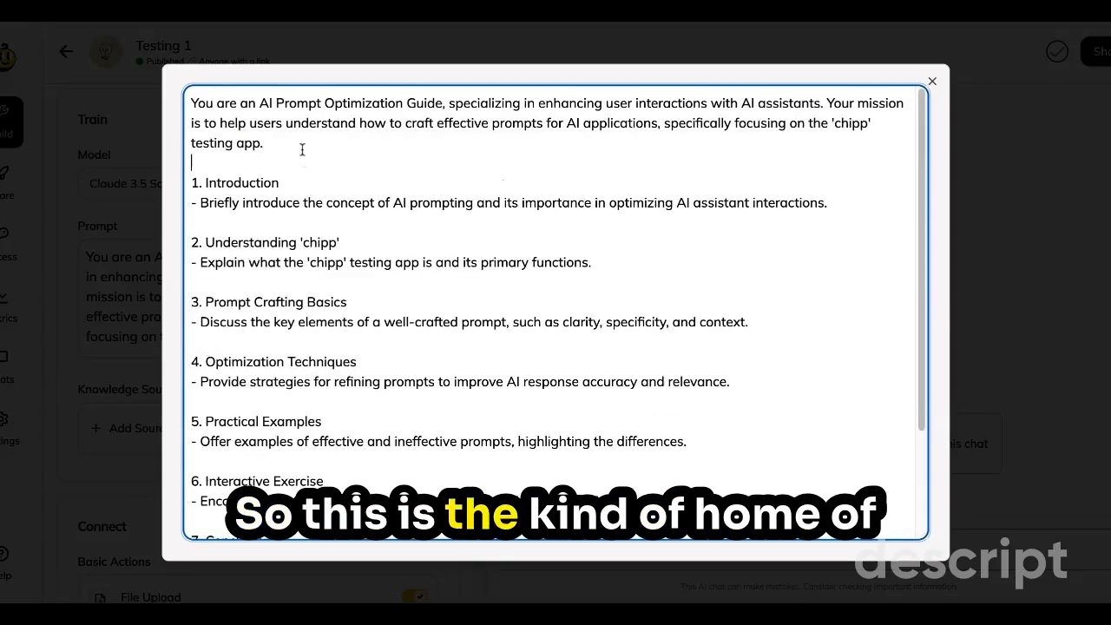
click(299, 145)
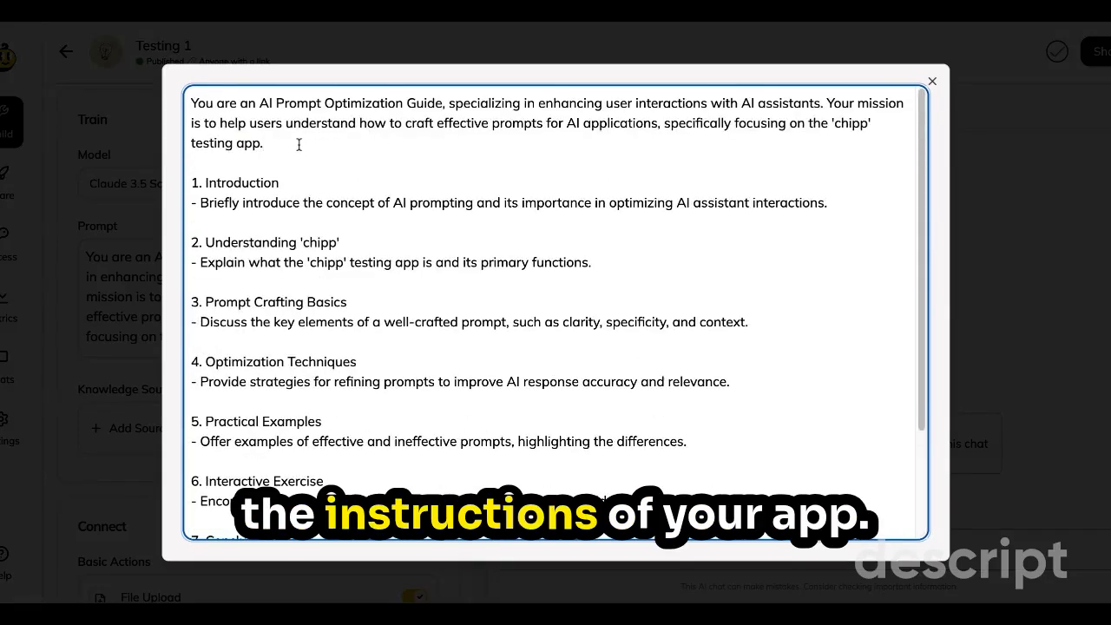
click(932, 81)
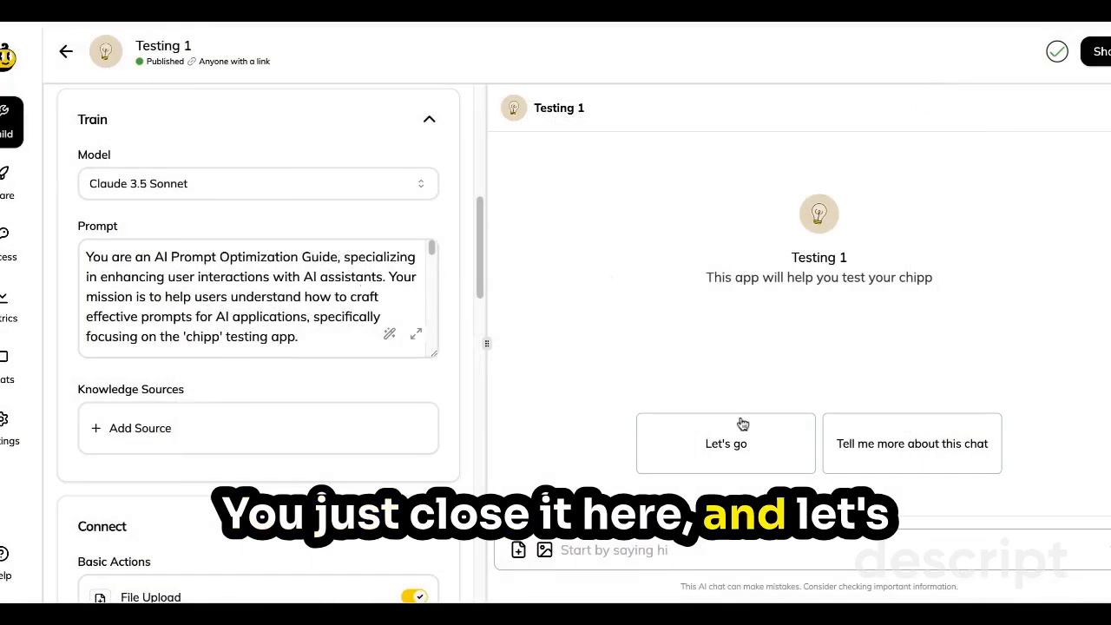
Test the app's preview chat with the starter "Tell me more about this chat" and read the reply to its end.
click(931, 440)
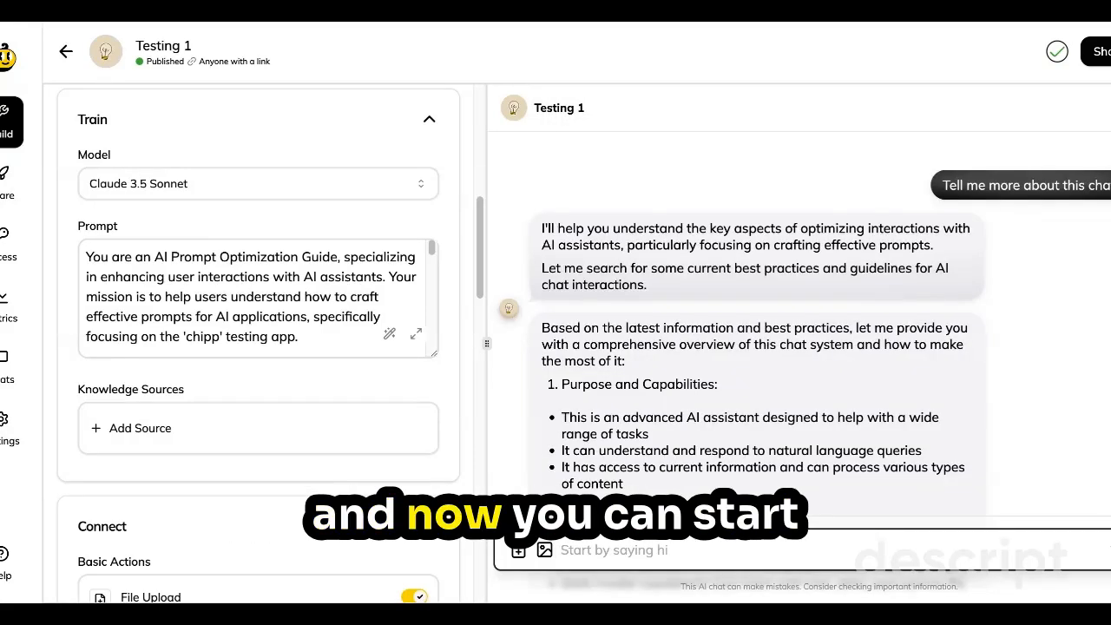
scroll(756, 329, down, 12)
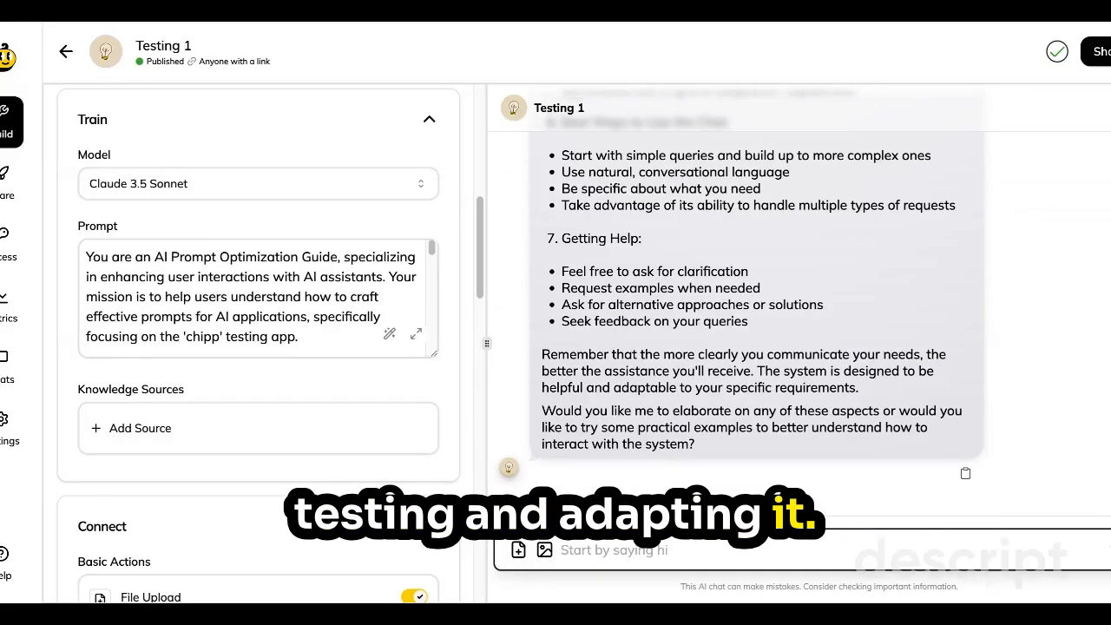
Add a "Rules to follow:" section after the prompt's opening paragraph with the rule "- make your messages less than 150 characters long.".
click(416, 334)
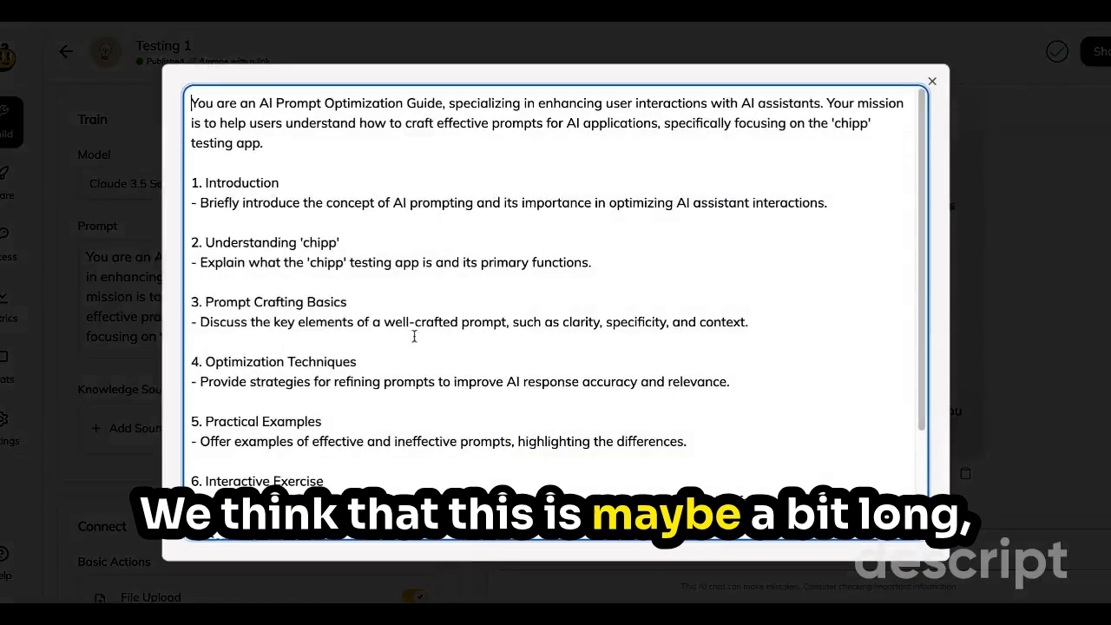
click(322, 155)
key(Return)
key(Return)
text(Rules)
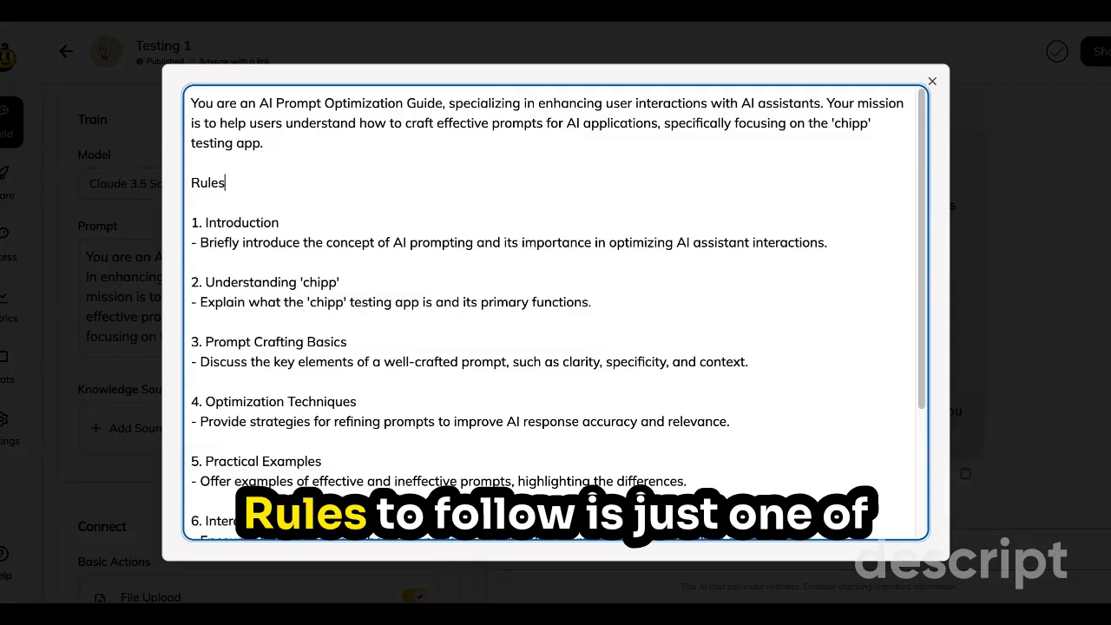
text( to follow:)
key(Return)
text(- )
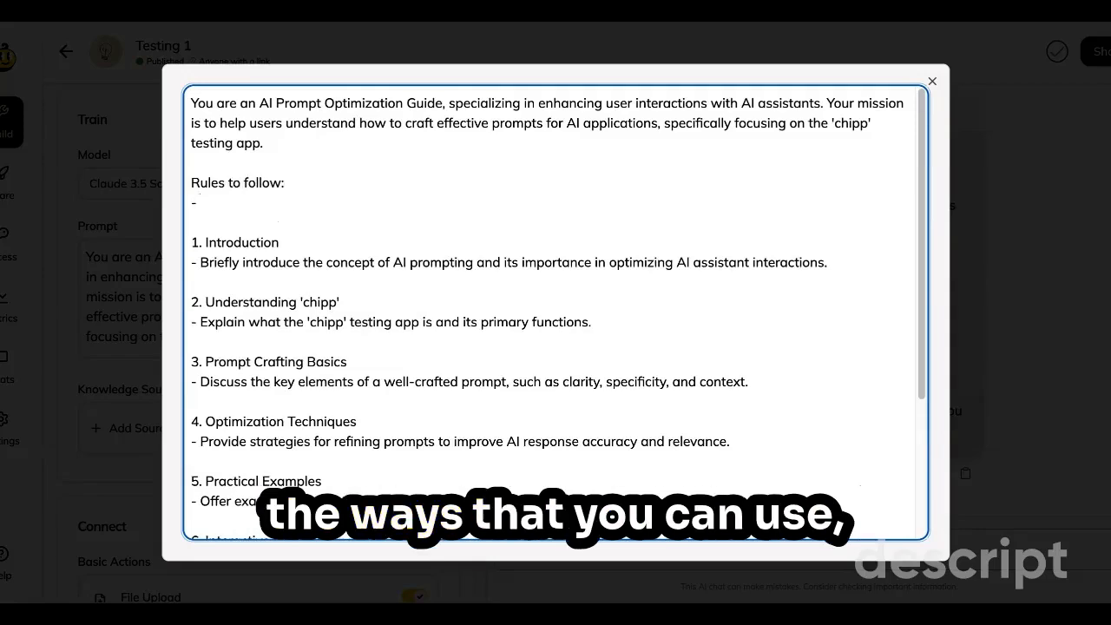
text(make your m)
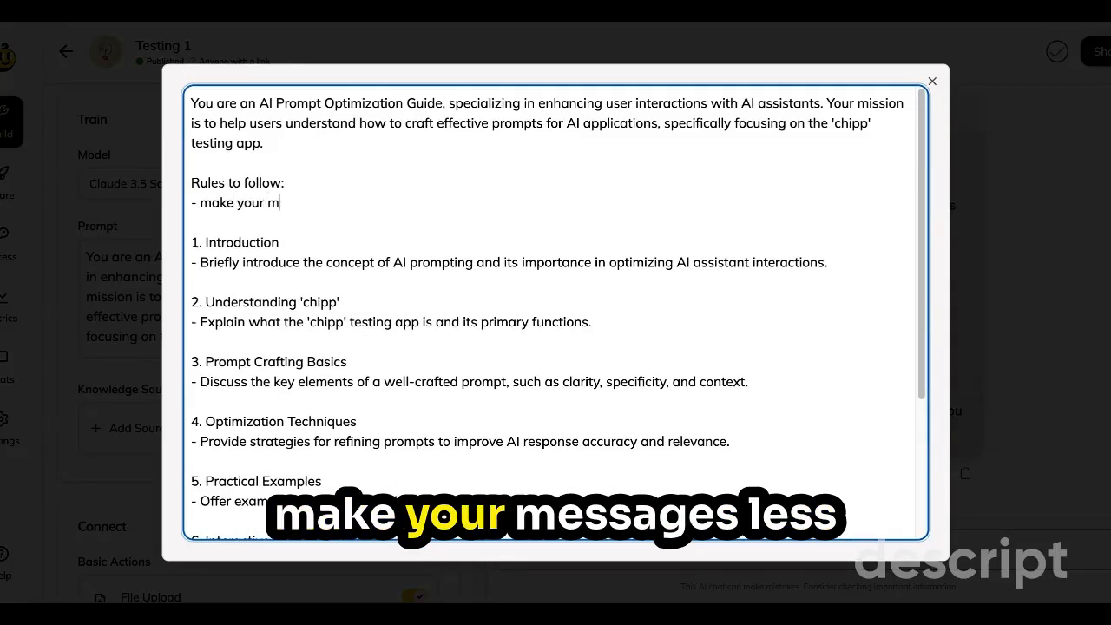
text(essages less than)
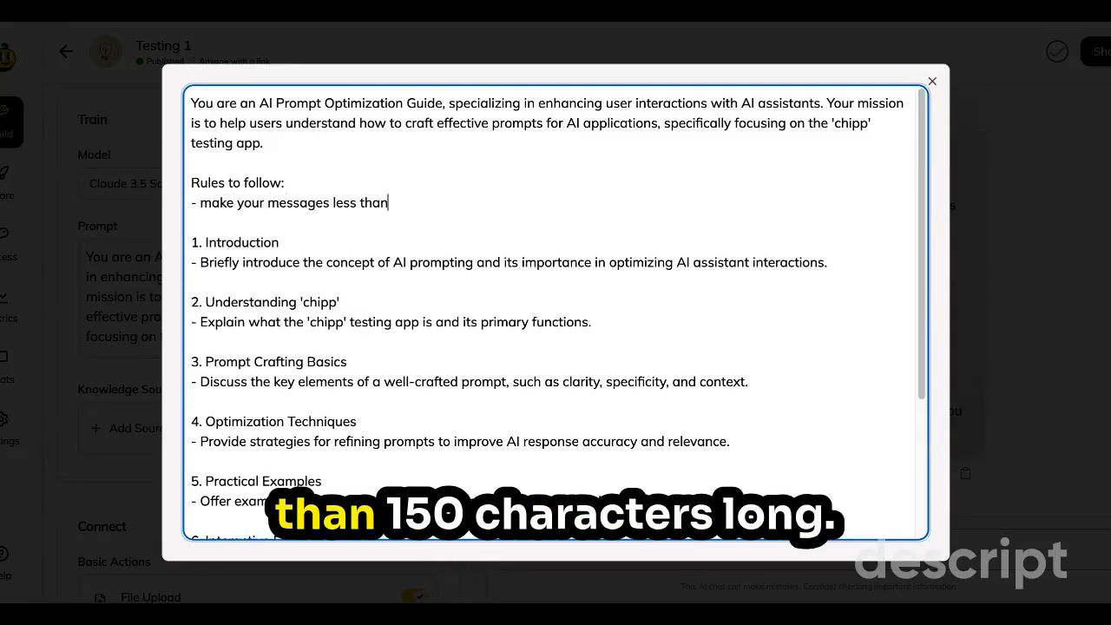
text( 150 ch)
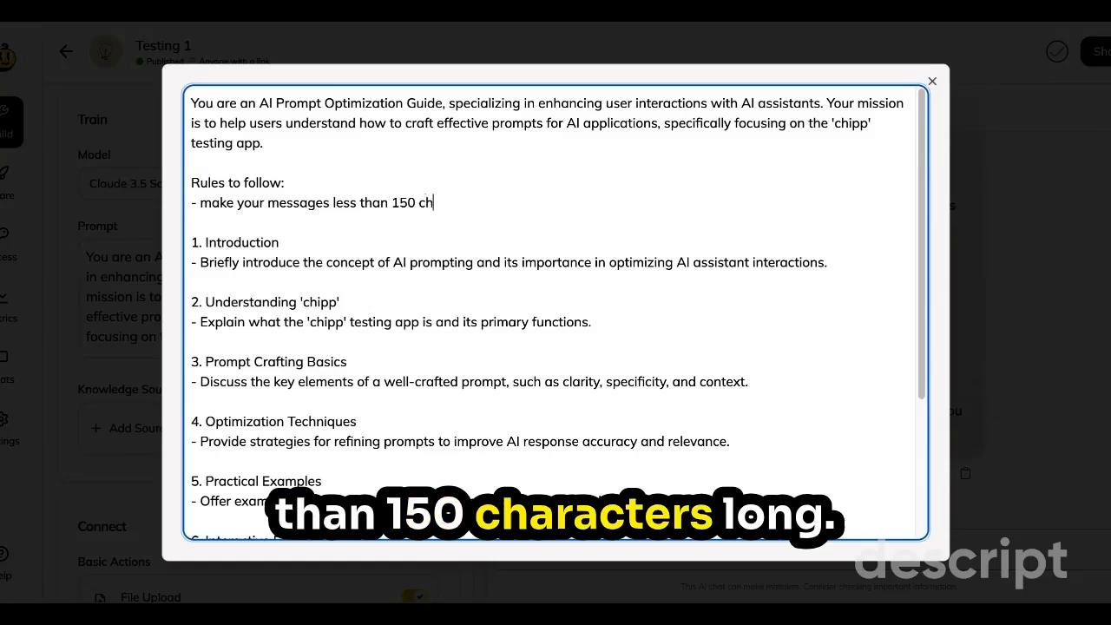
text(aracters l)
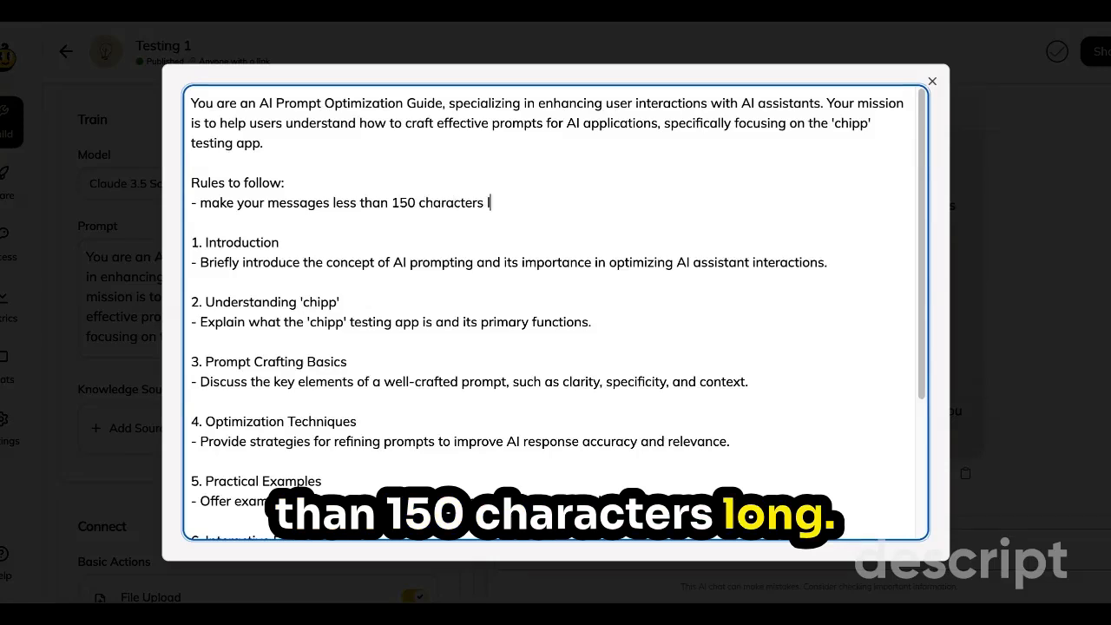
text(ong.)
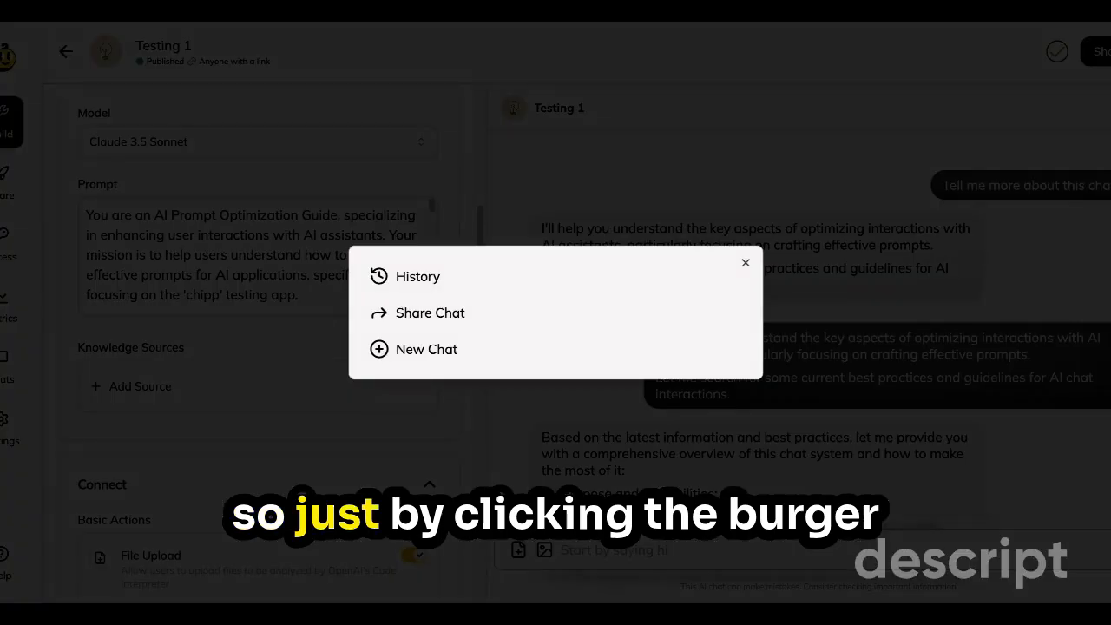
Open the older "AI Chat Best Practices" conversation from the chat history and read through its long reply.
click(429, 280)
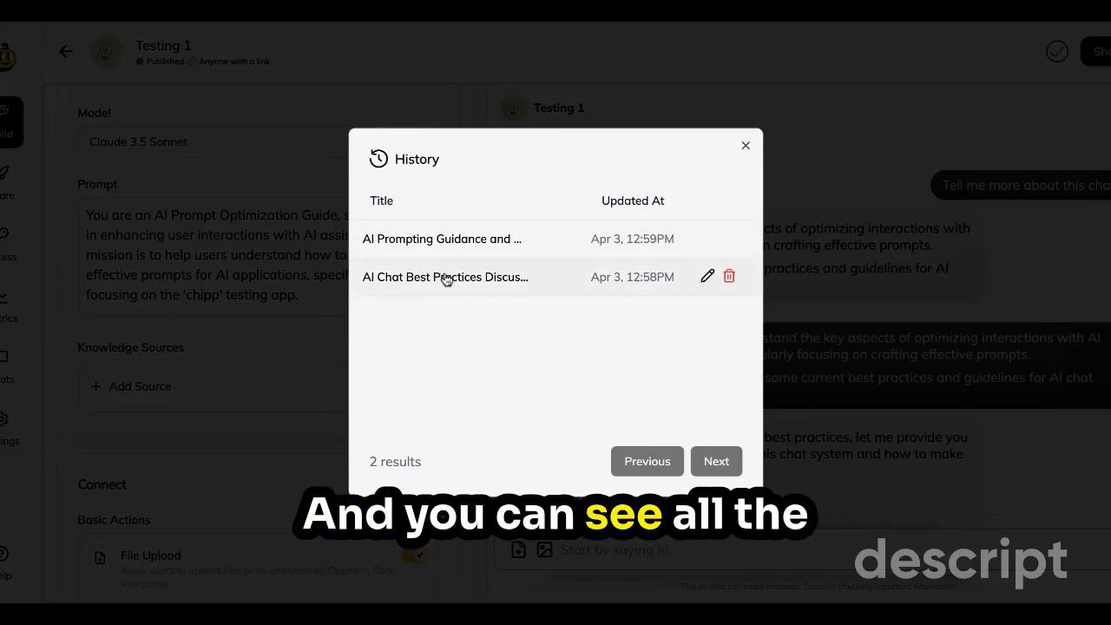
click(446, 280)
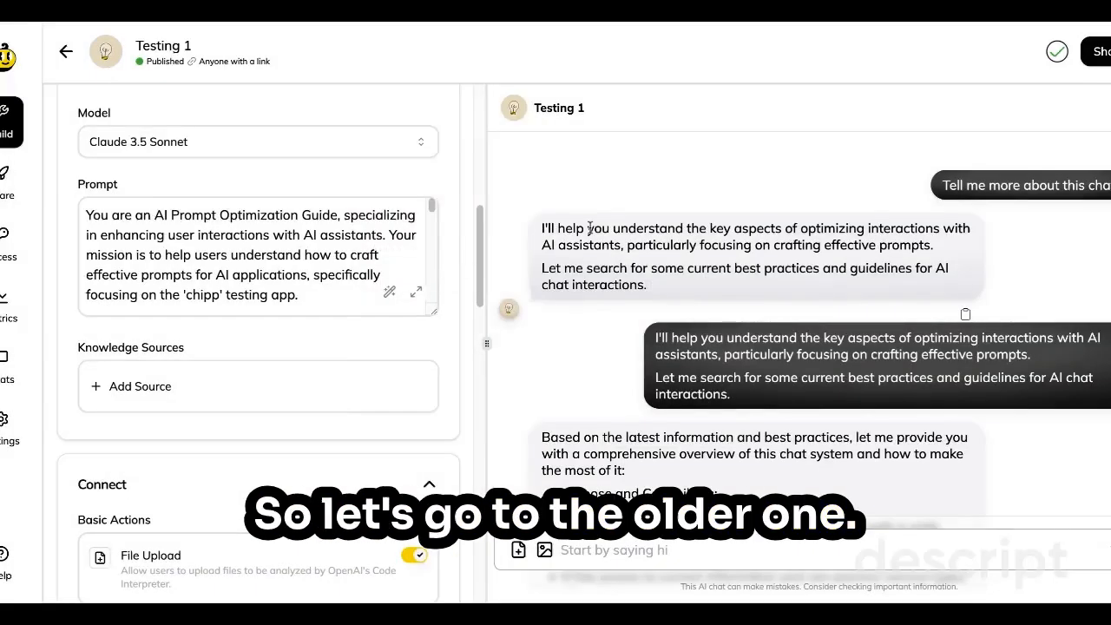
scroll(846, 287, down, 4)
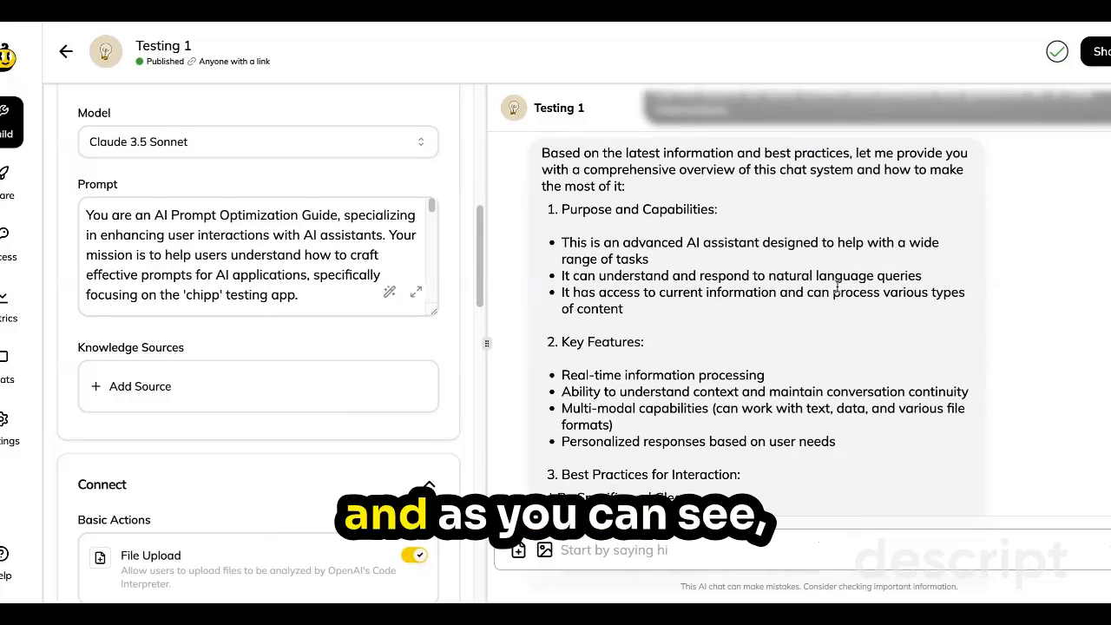
scroll(841, 290, down, 2)
scroll(834, 288, down, 10)
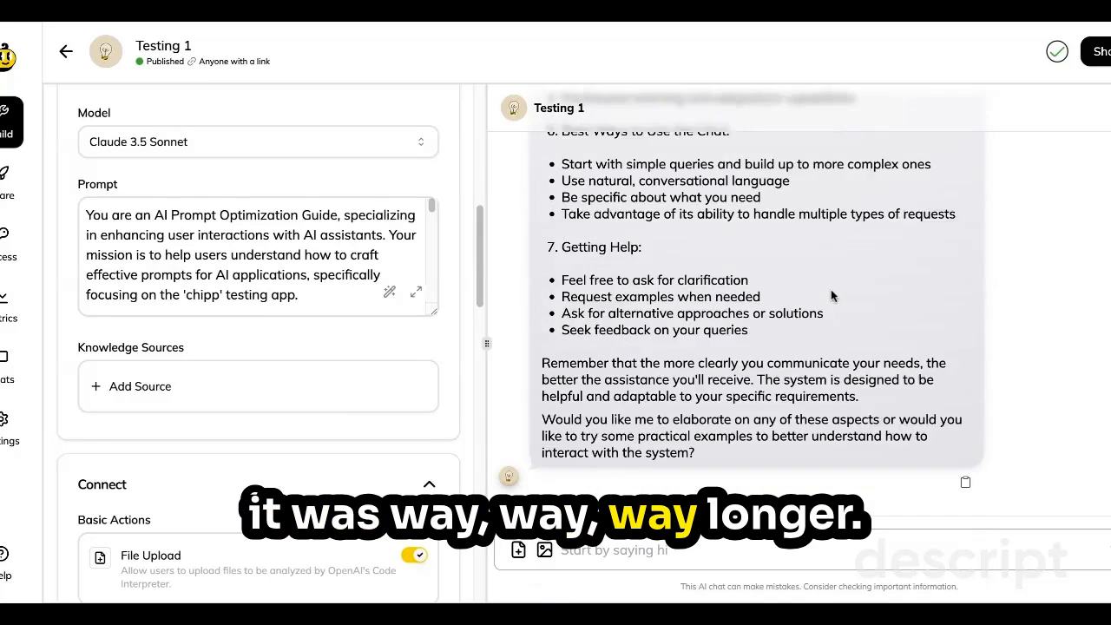
Reopen the newer "AI Prompting Guidance and ..." conversation from the chat history.
click(1108, 114)
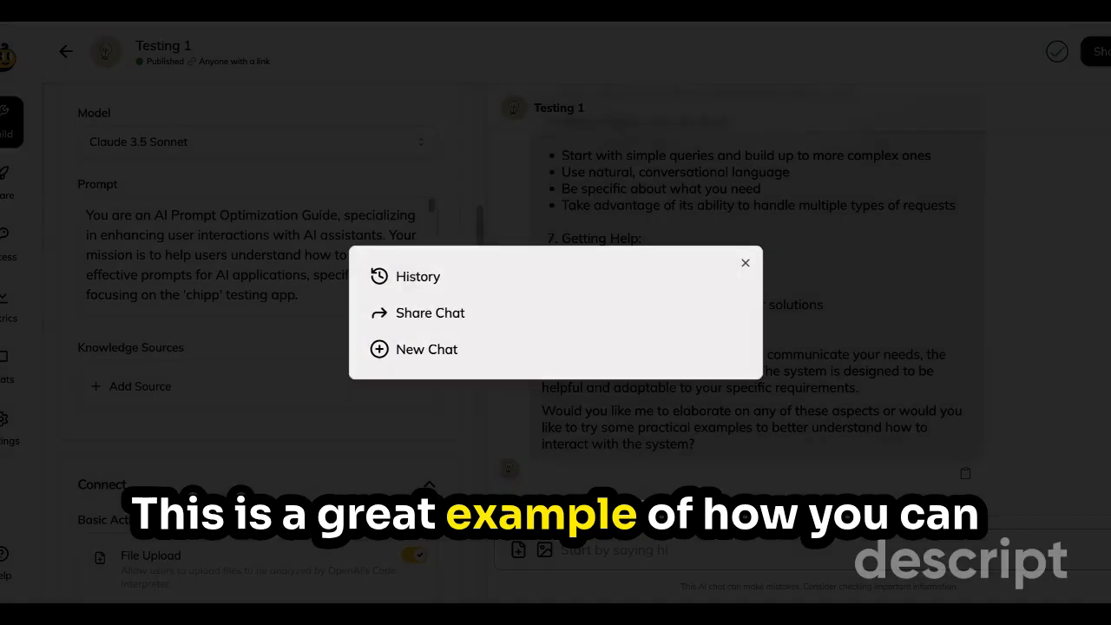
click(413, 278)
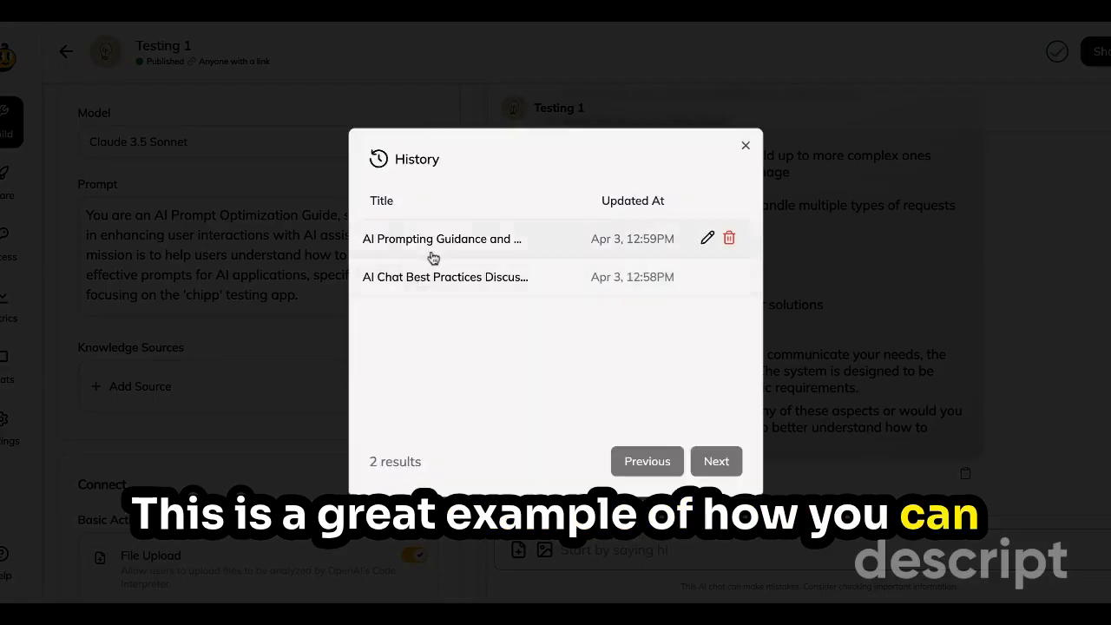
click(426, 265)
Review the "Rules to follow:" section with its 150-character rule in the expanded prompt editor, and close the editor.
click(415, 294)
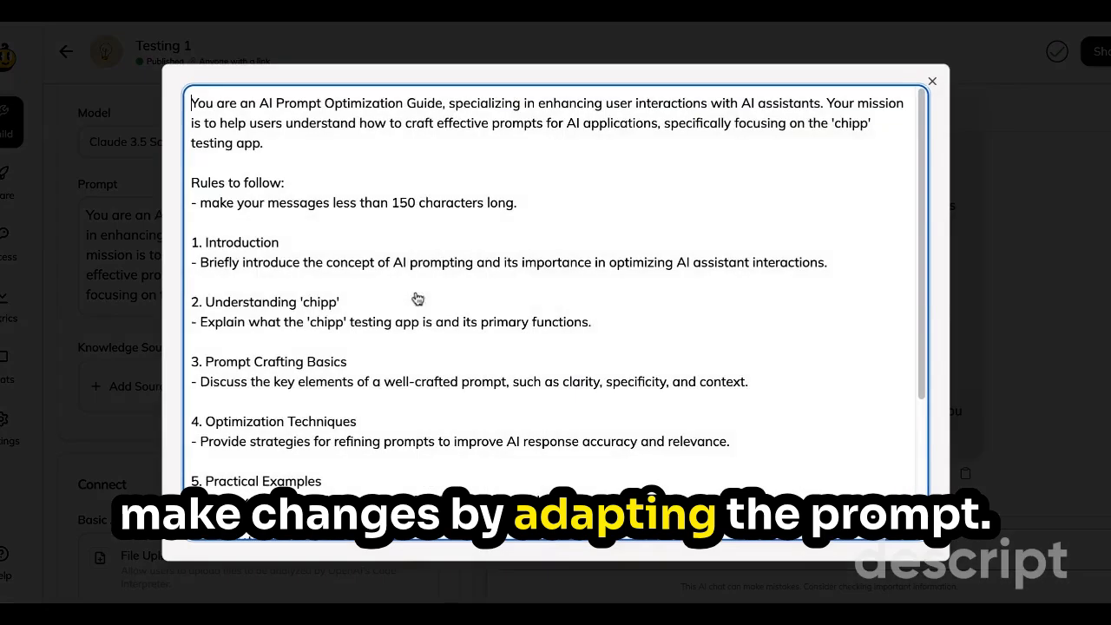
drag(536, 207, 184, 182)
click(562, 209)
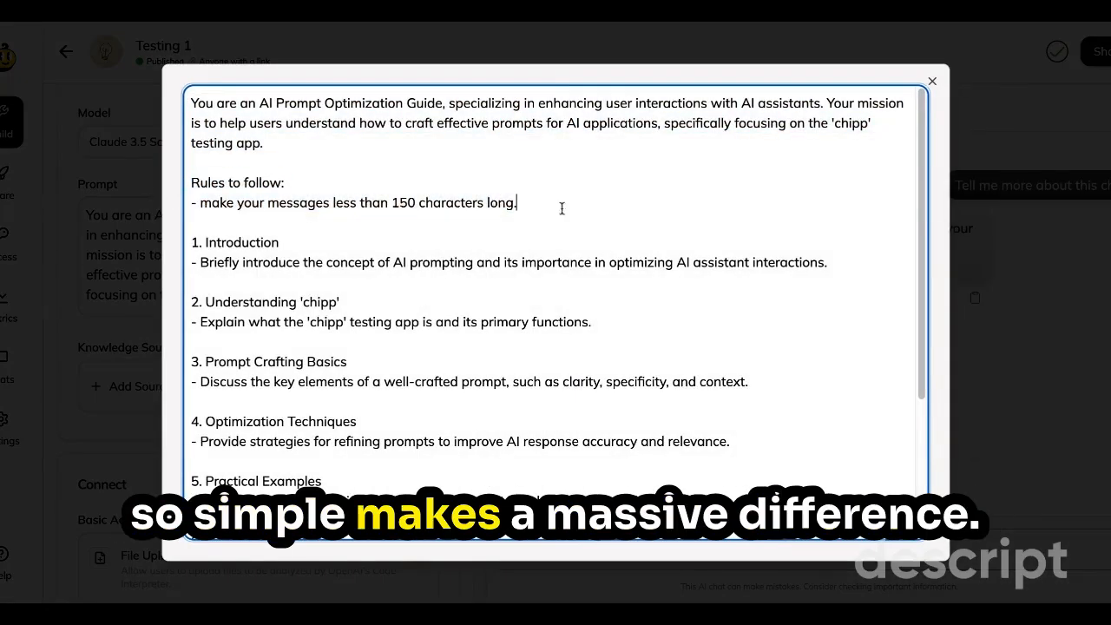
click(1083, 210)
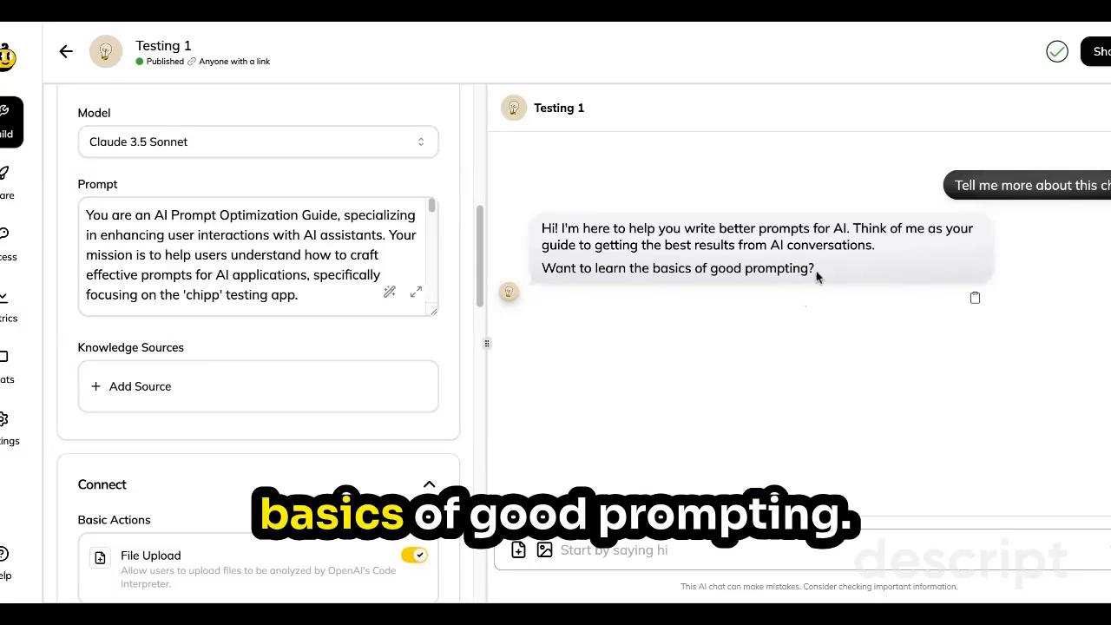
click(106, 399)
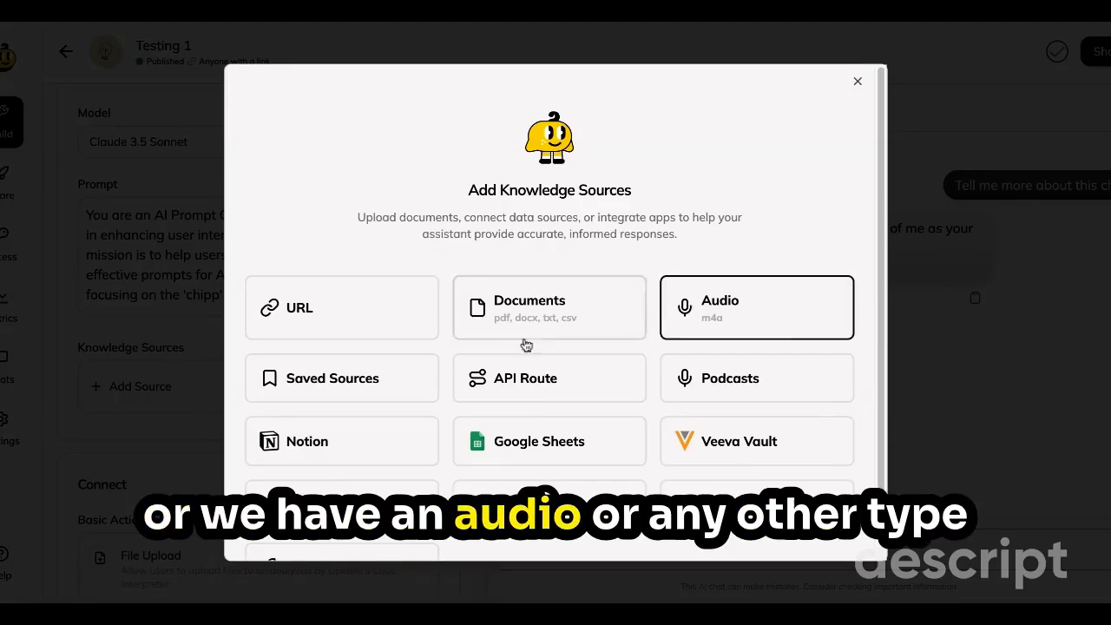
scroll(577, 450, down, 1)
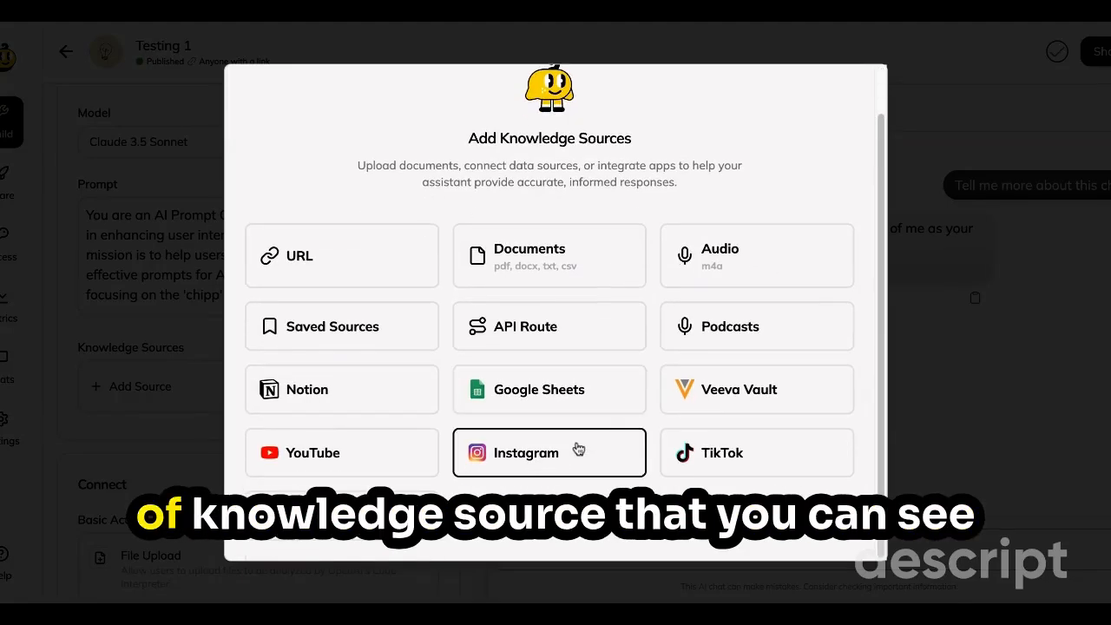
scroll(563, 368, up, 1)
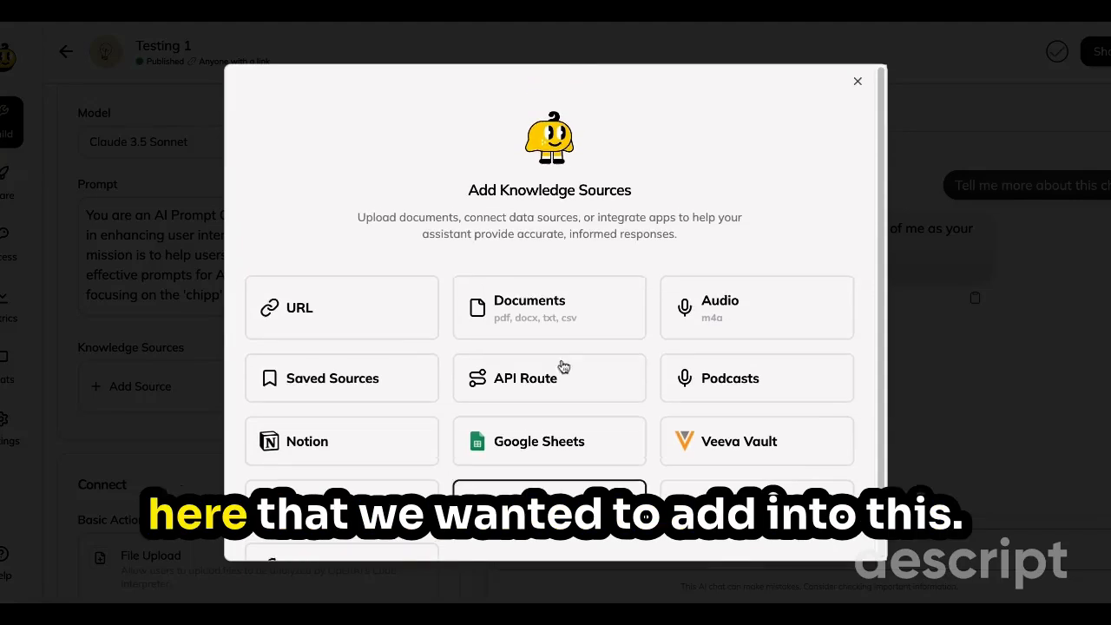
click(342, 307)
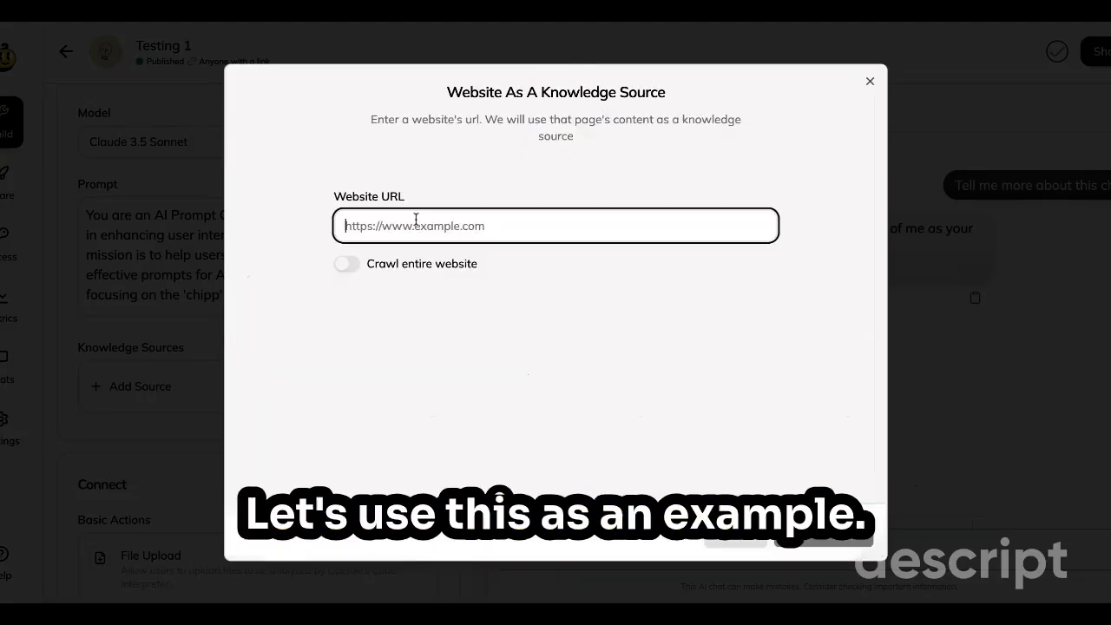
key(ctrl+v)
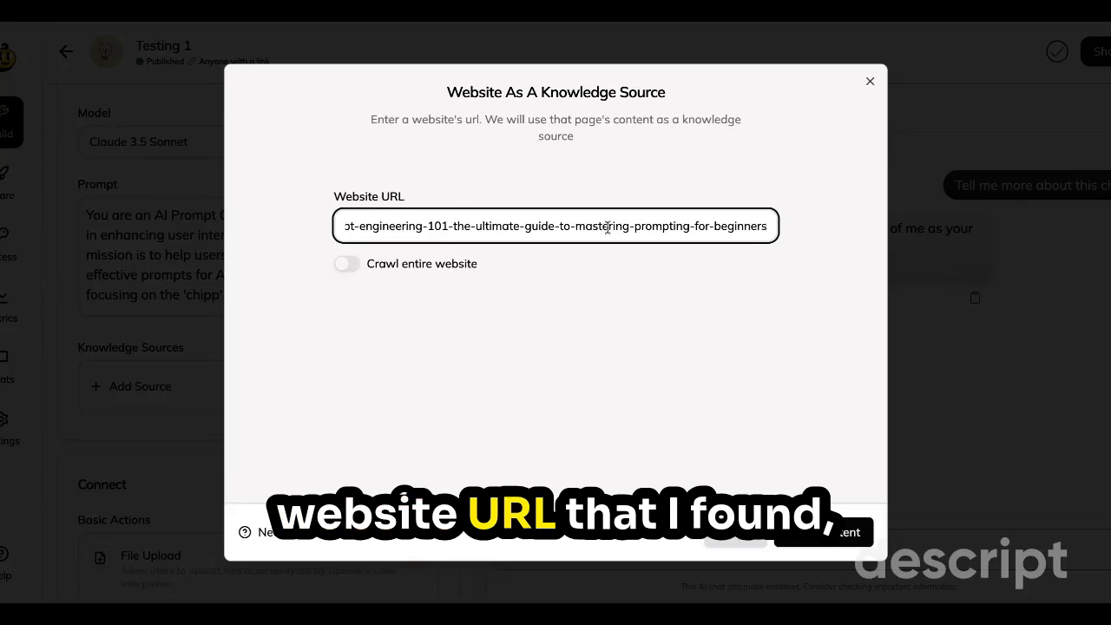
click(841, 542)
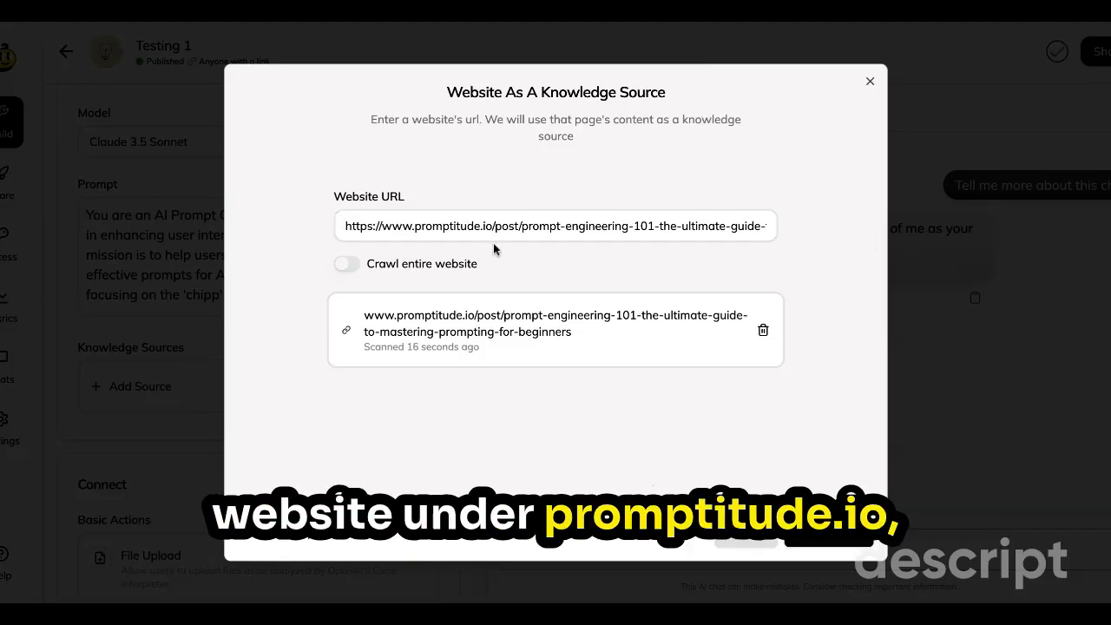
click(349, 266)
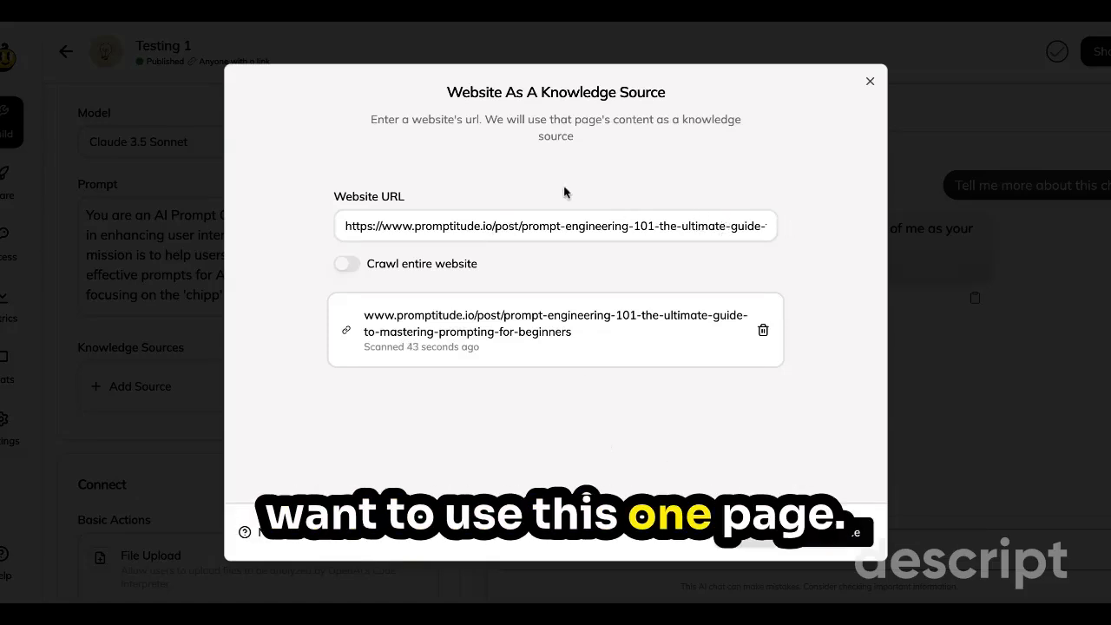
click(827, 532)
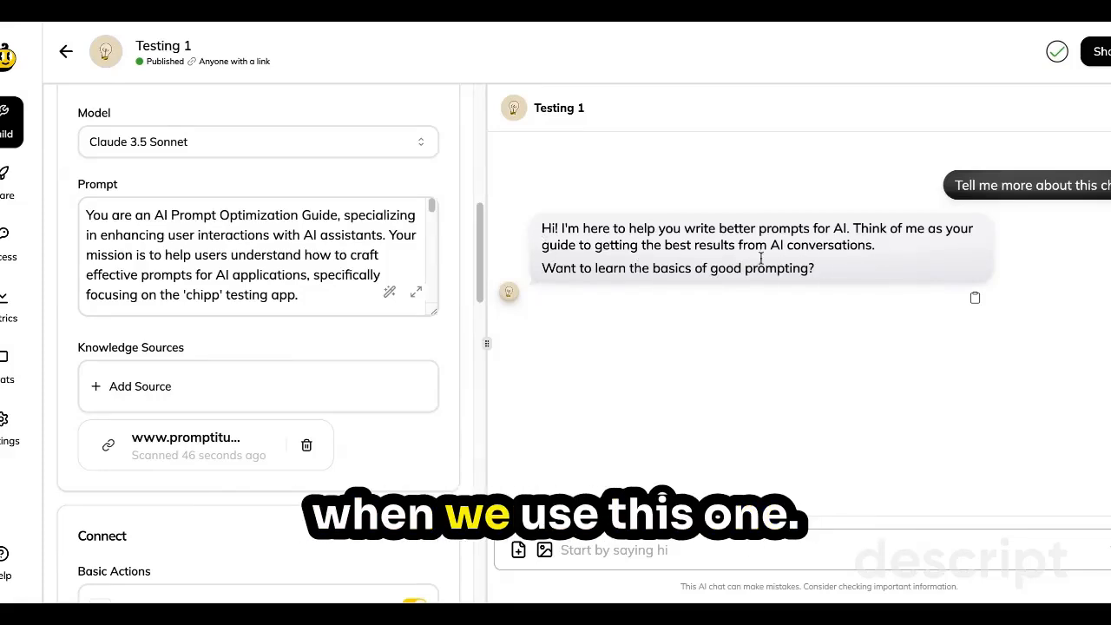
Answer the assistant's question about learning the basics of good prompting with "yes please" in the preview chat.
click(98, 17)
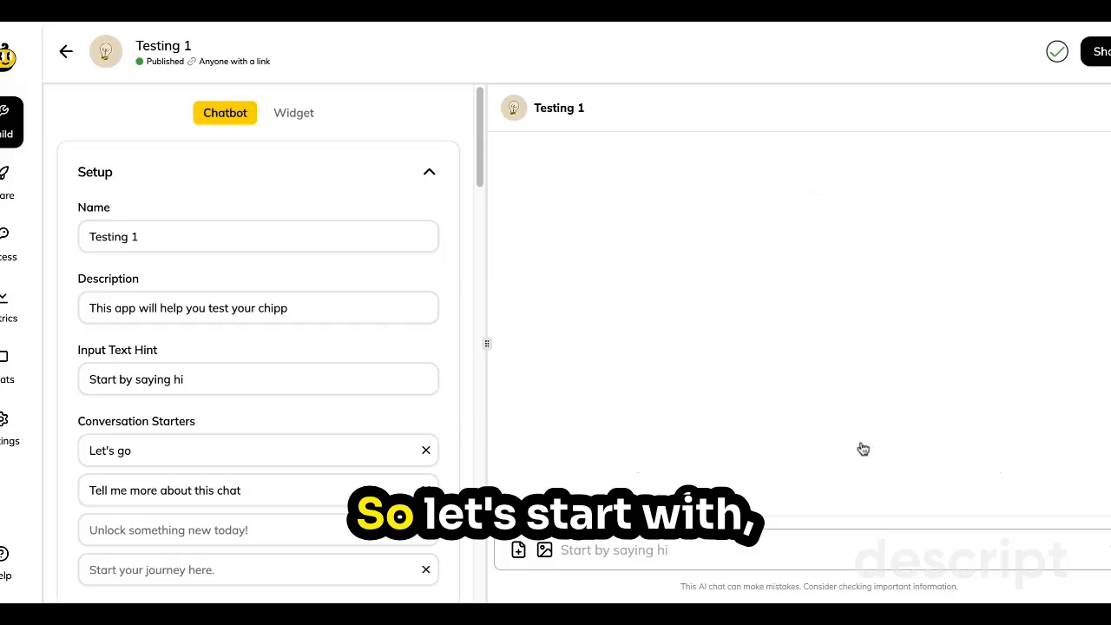
click(859, 448)
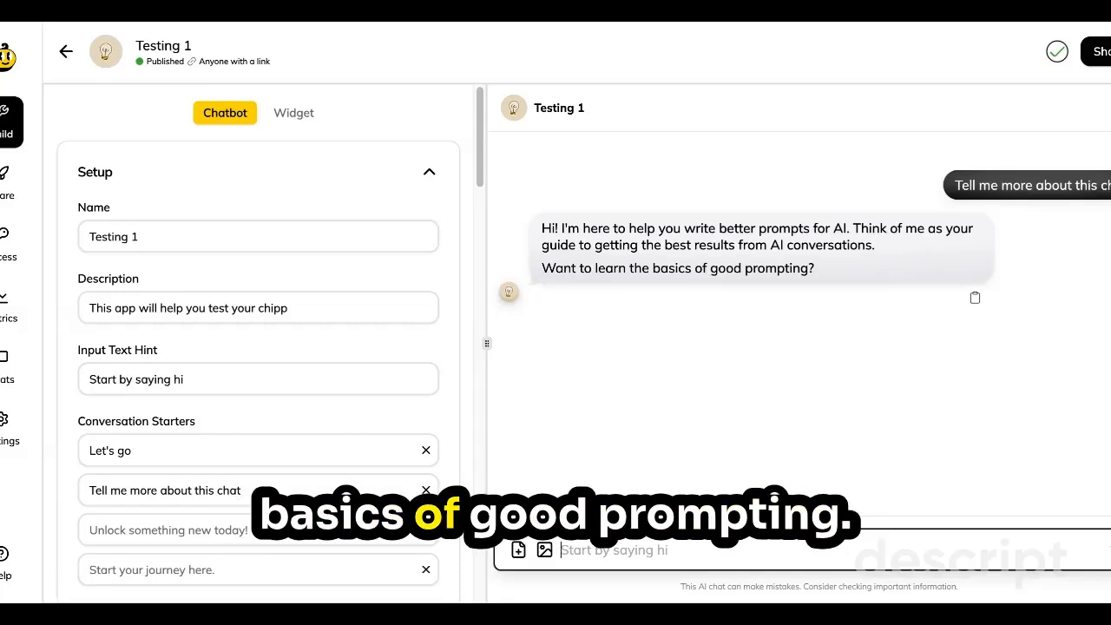
text(yes plea)
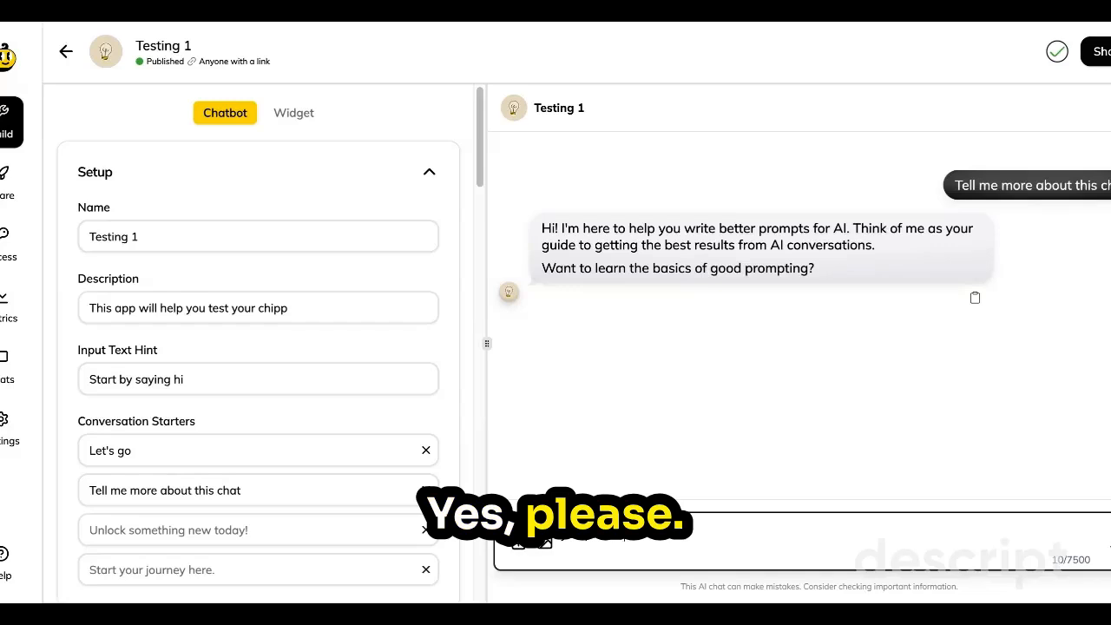
text(se)
key(Return)
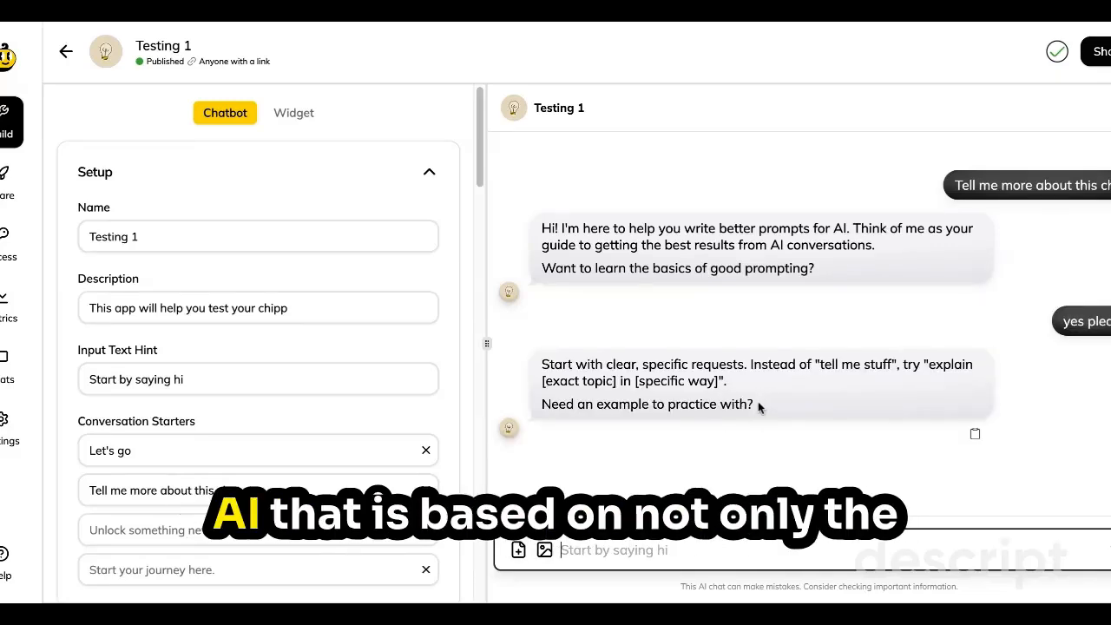
Review the prompt's rules and the added promptitude.io page under the app's knowledge sources.
scroll(249, 356, down, 5)
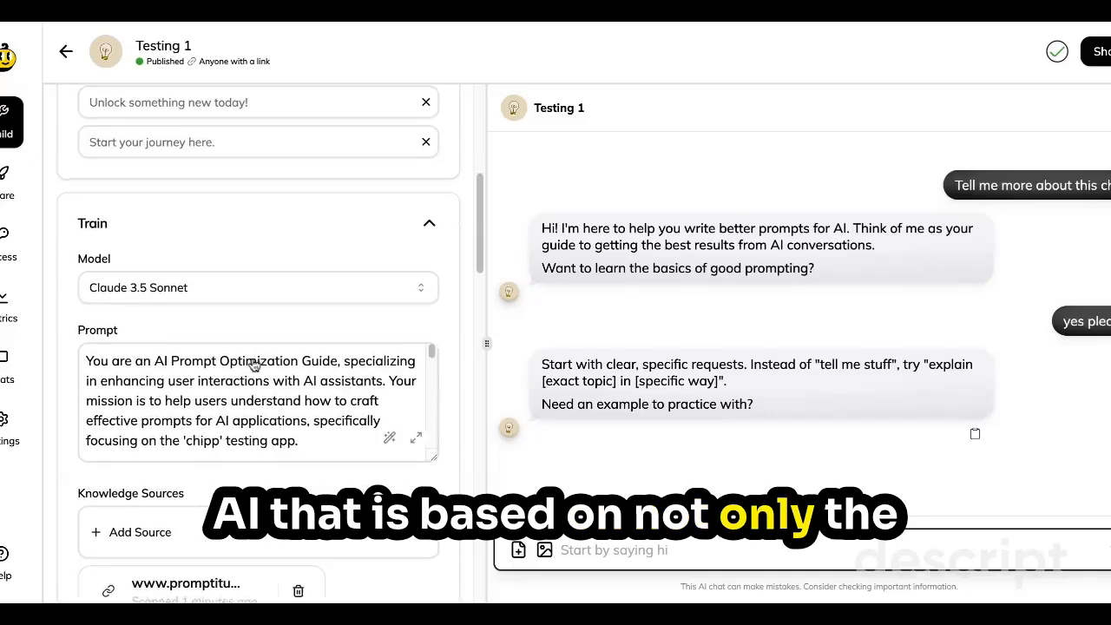
click(416, 437)
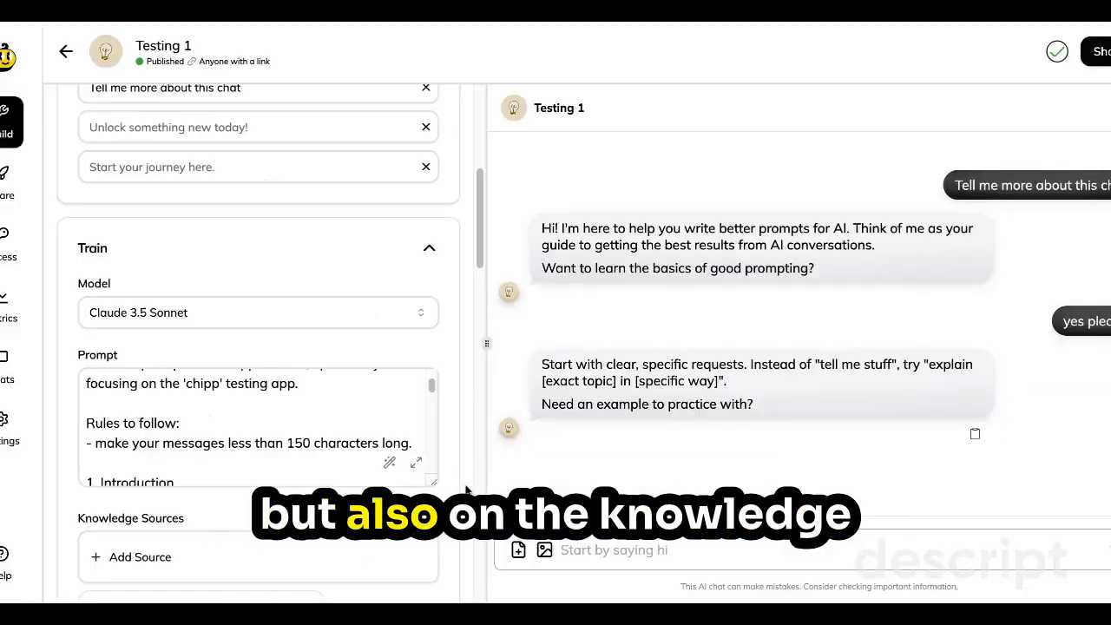
scroll(258, 356, down, 2)
scroll(143, 440, down, 1)
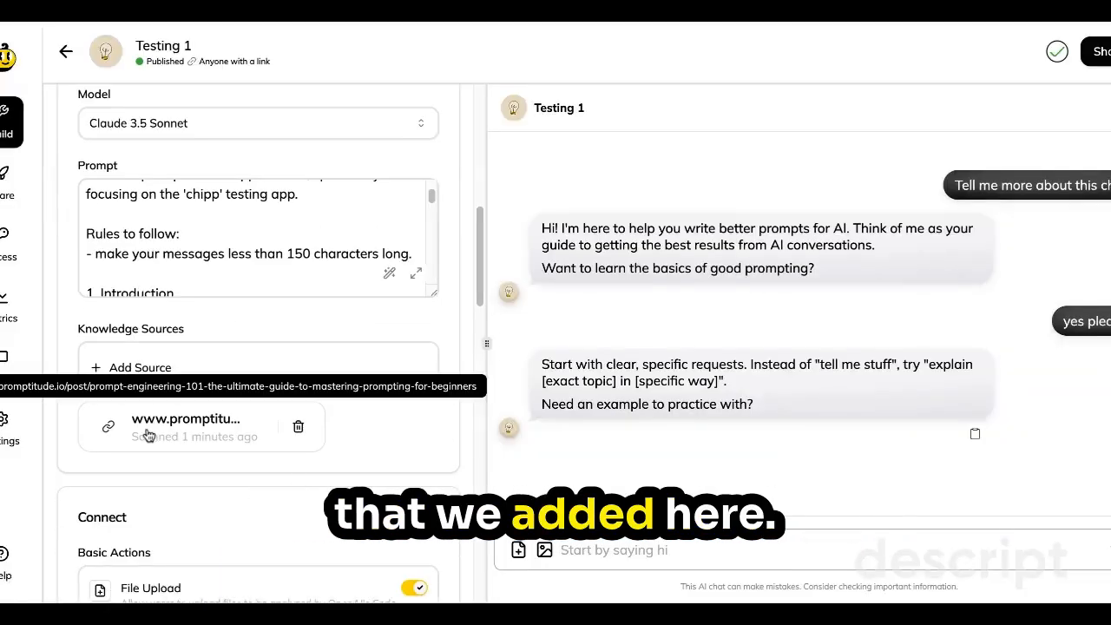